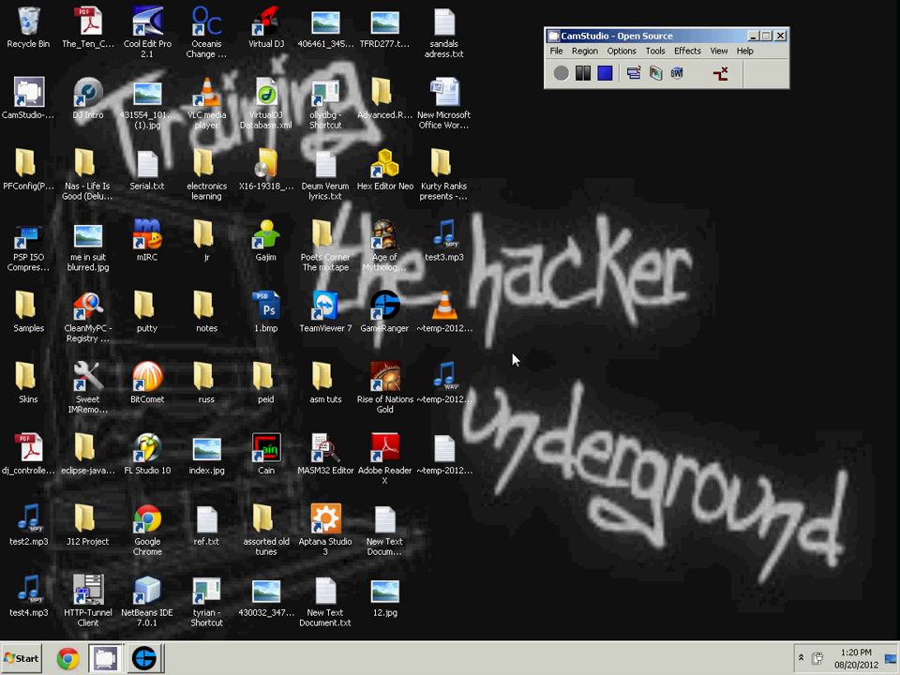
# - Host an Age of Mythology: The Titans Expansion room, continuing past the NAT warning
pyautogui.click(144, 657)
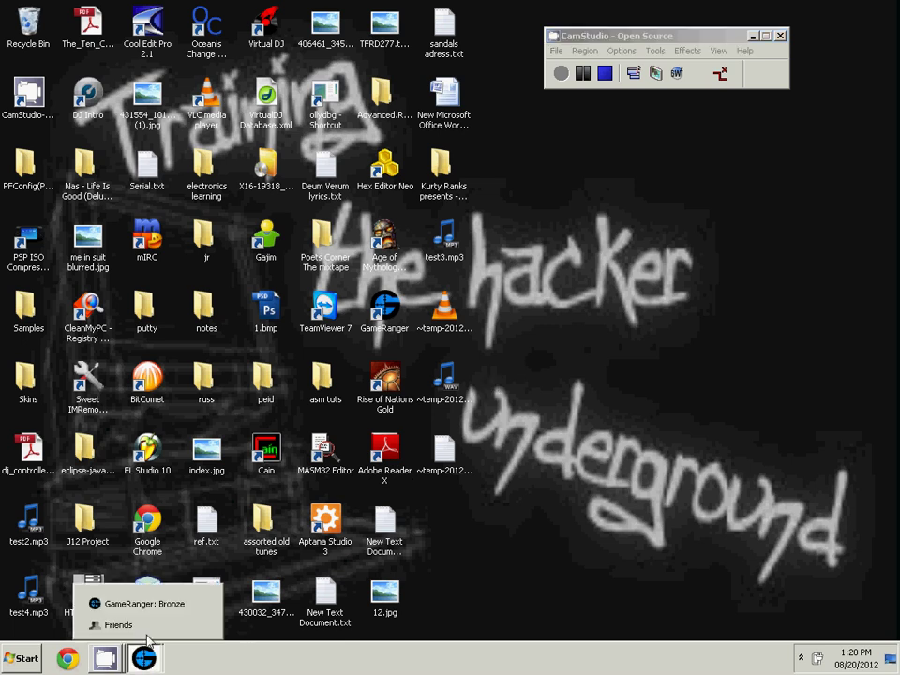
pyautogui.click(148, 606)
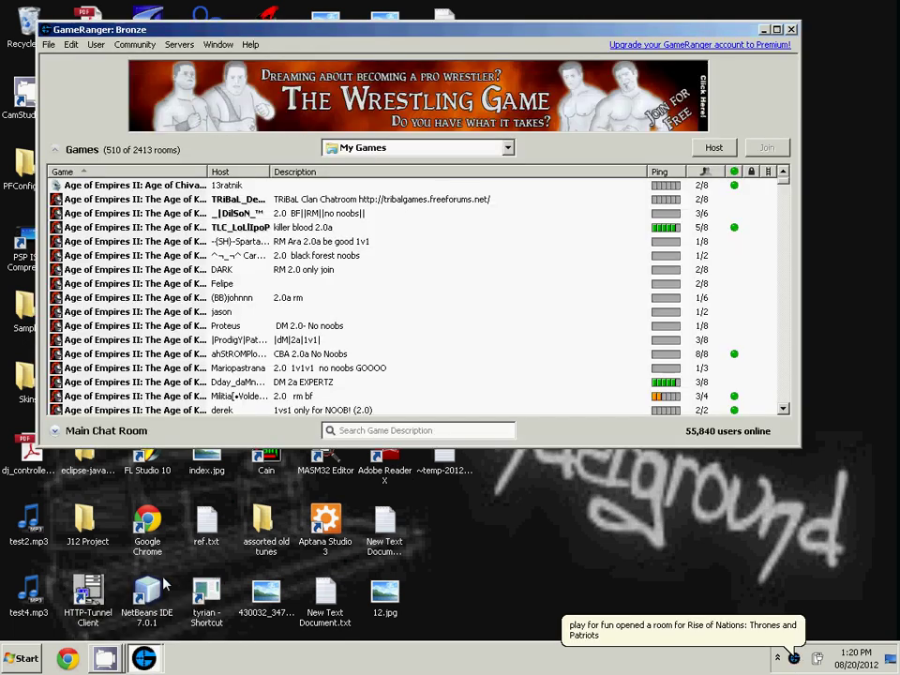
pyautogui.click(711, 153)
pyautogui.click(389, 442)
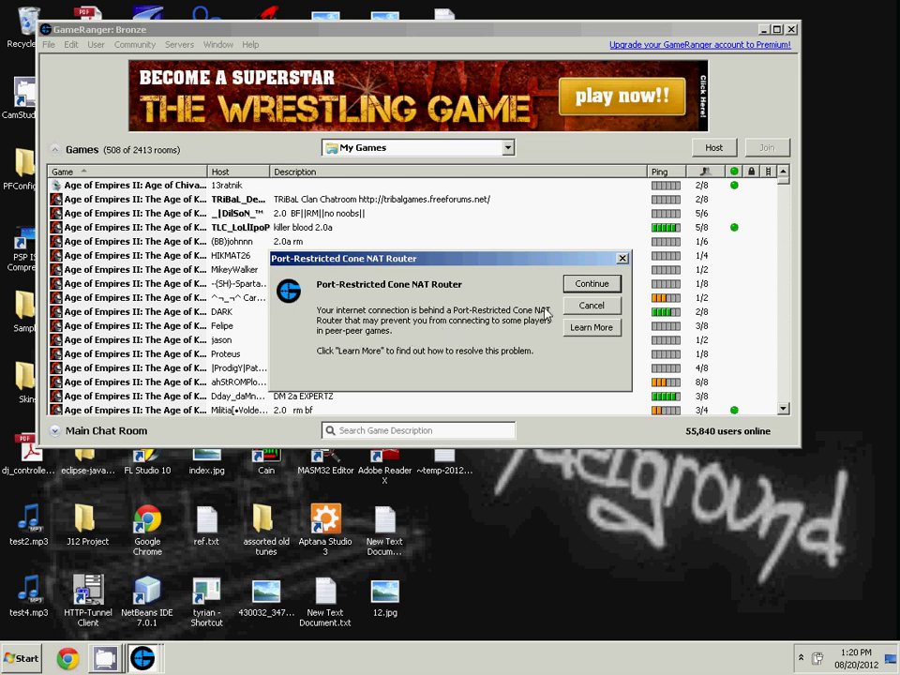
pyautogui.click(574, 293)
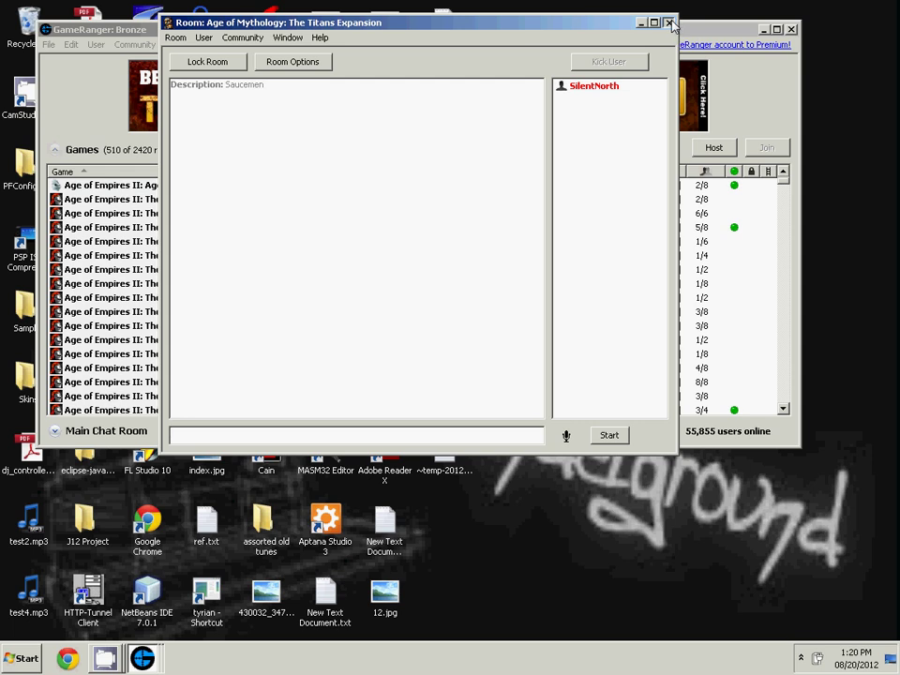
# - Close the Age of Mythology room and host it again with the same settings
pyautogui.click(670, 22)
pyautogui.click(698, 152)
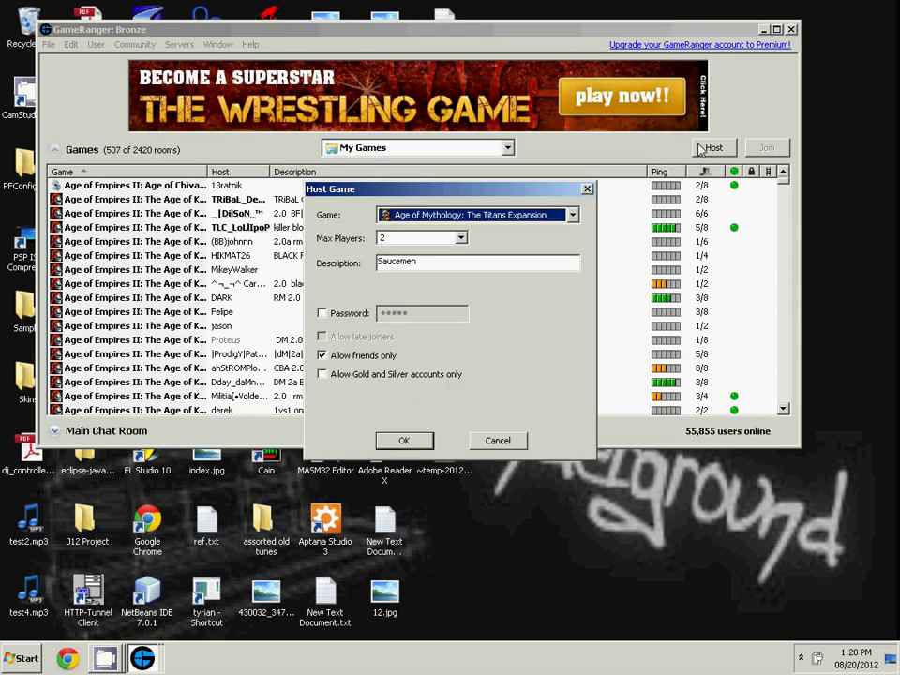
pyautogui.click(405, 439)
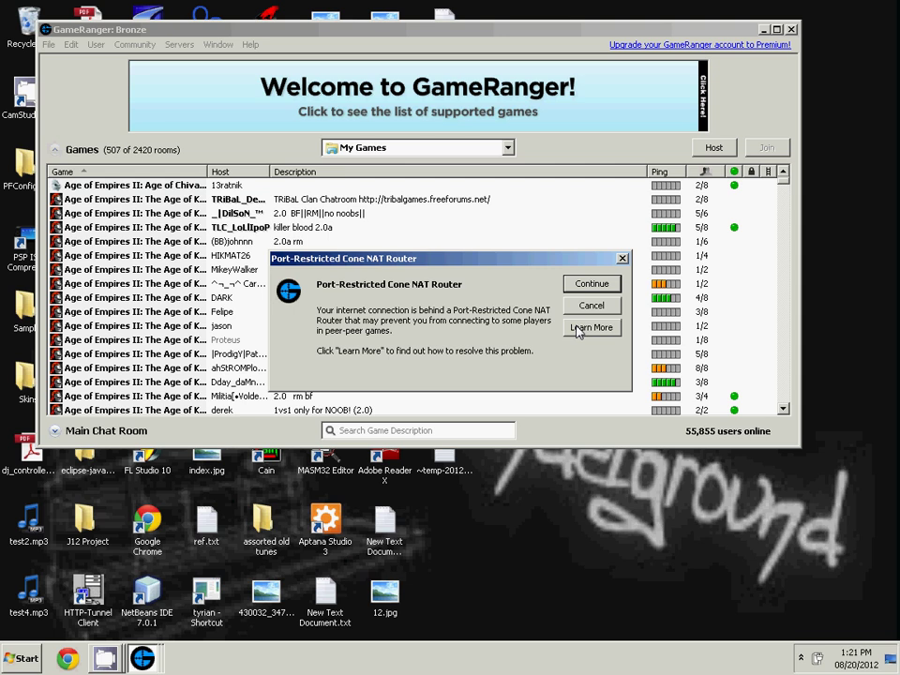
# - Open the NAT help page and highlight the router-configuration, UPnP and manual port-forwarding passages
pyautogui.click(578, 329)
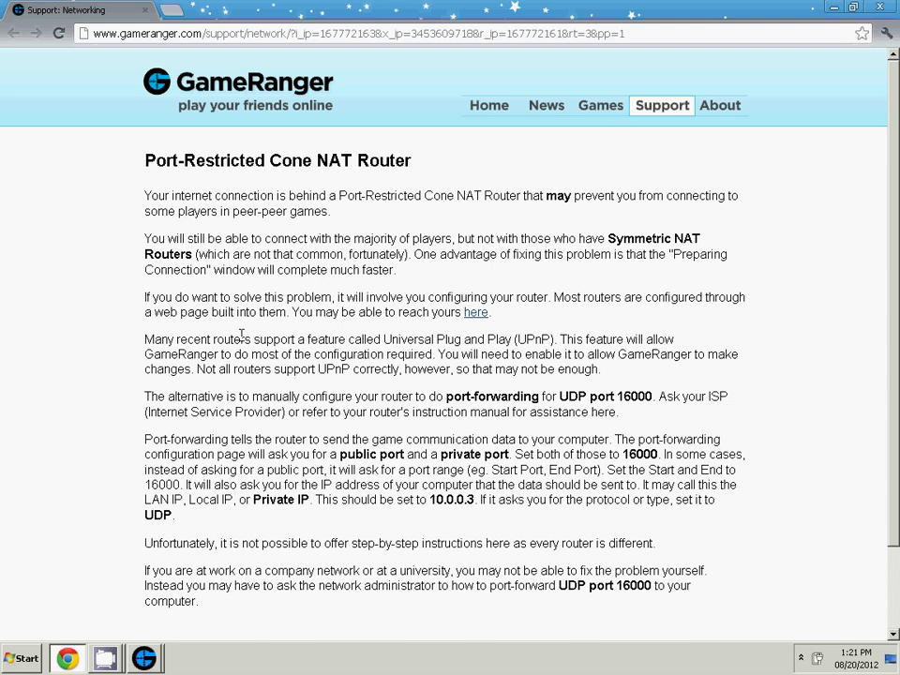
pyautogui.moveTo(344, 298); pyautogui.dragTo(557, 294)
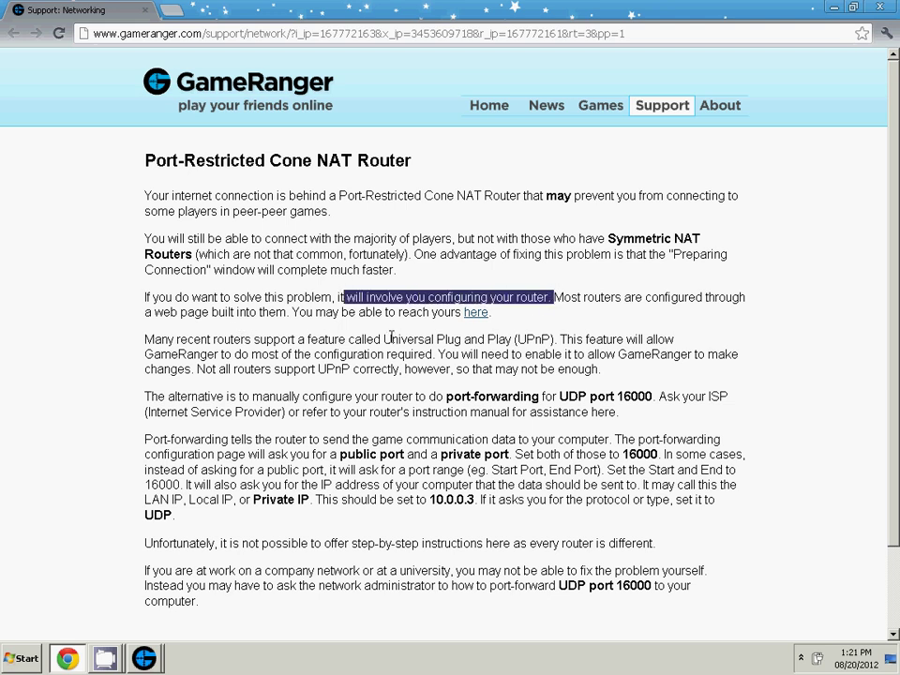
pyautogui.moveTo(385, 338); pyautogui.dragTo(557, 340)
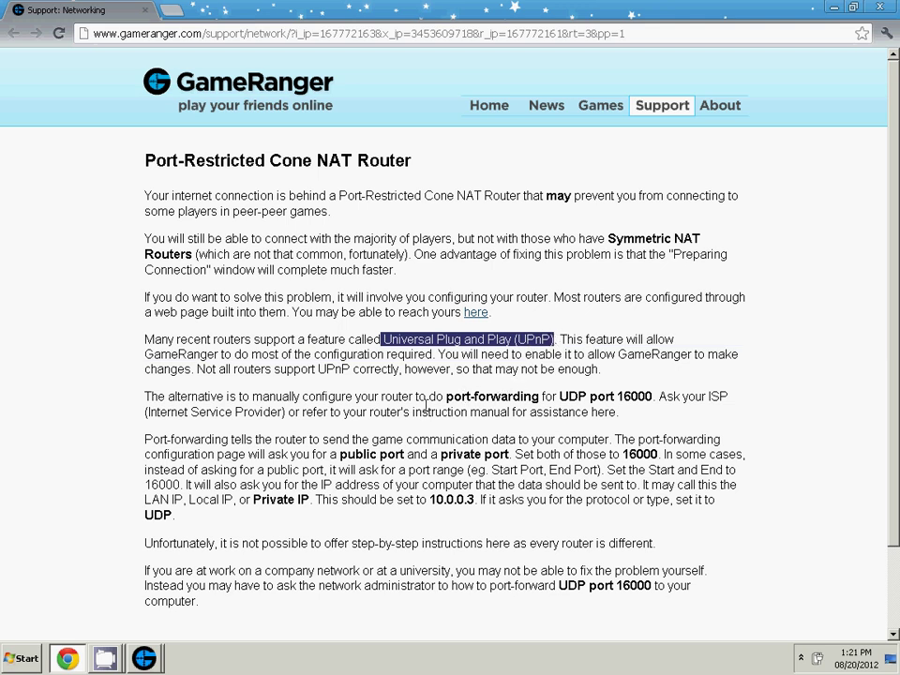
pyautogui.moveTo(156, 395); pyautogui.dragTo(562, 396)
# - Highlight UDP port 16000 and the computer address 10.0.0.3, then clear the highlights
pyautogui.click(650, 397)
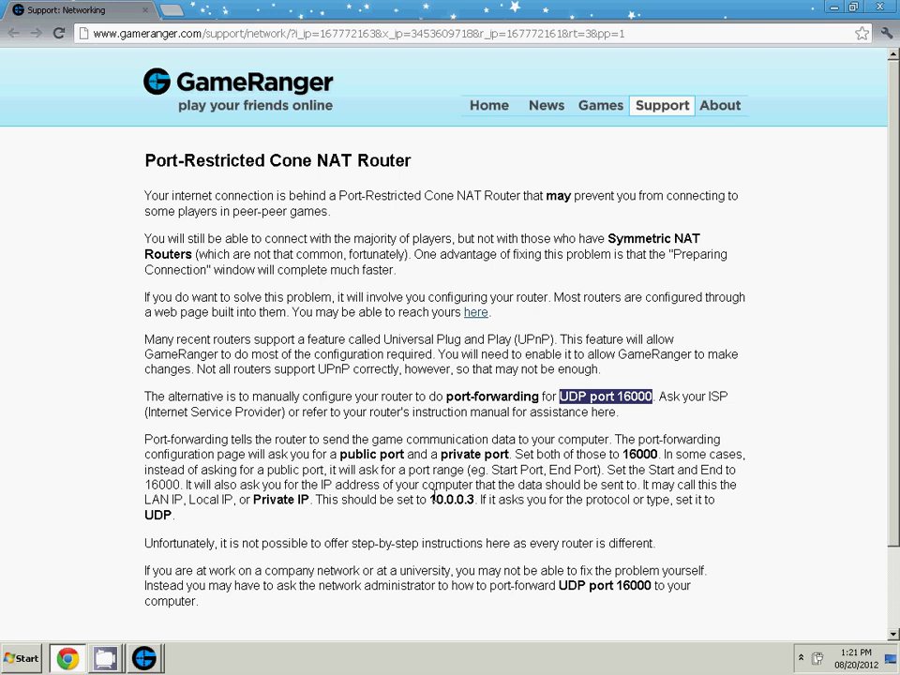
pyautogui.moveTo(432, 497); pyautogui.dragTo(478, 500)
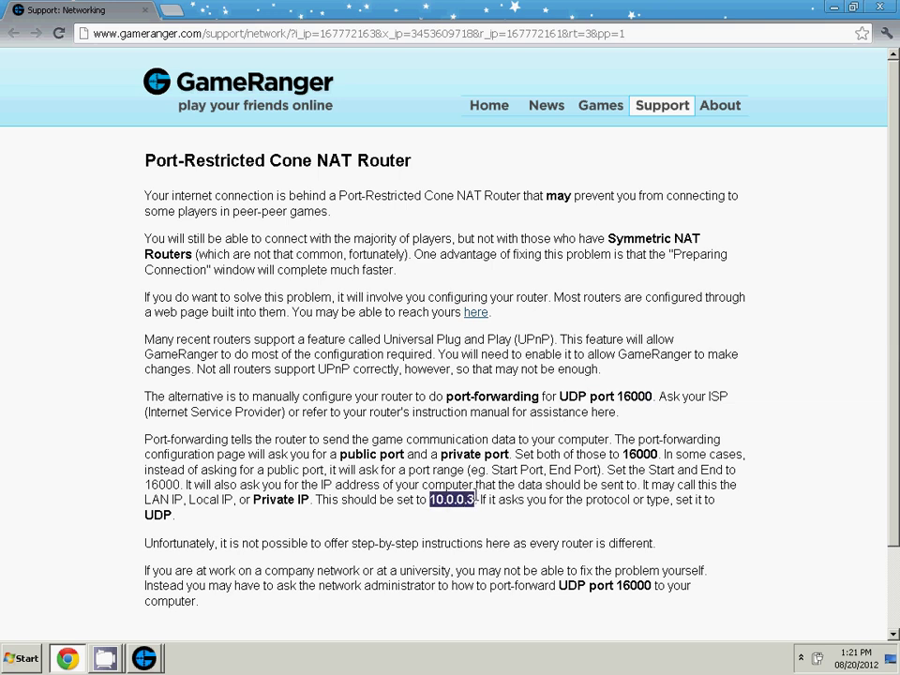
pyautogui.click(474, 497)
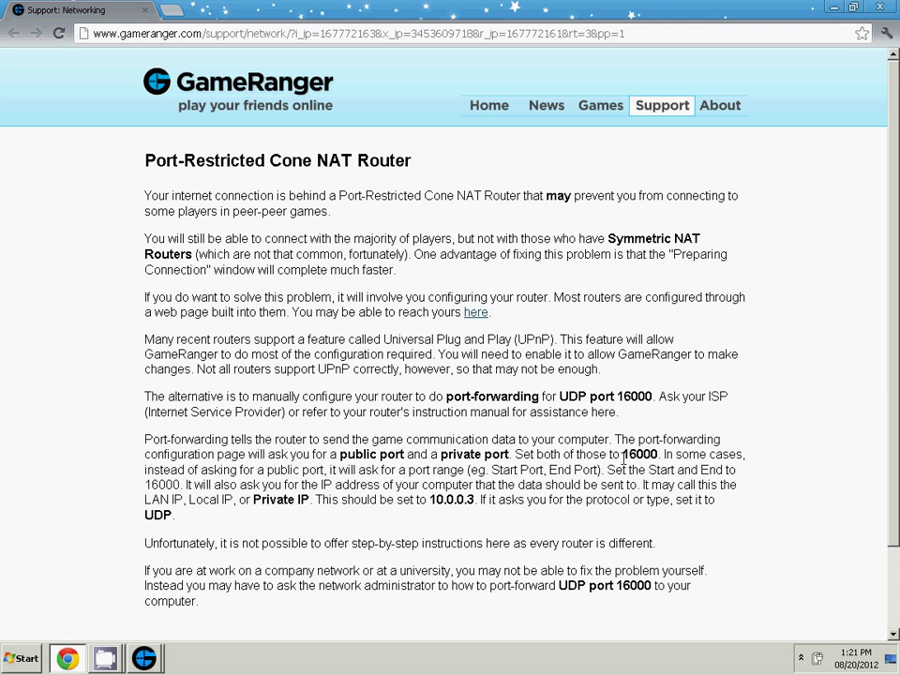
pyautogui.moveTo(557, 586); pyautogui.dragTo(650, 588)
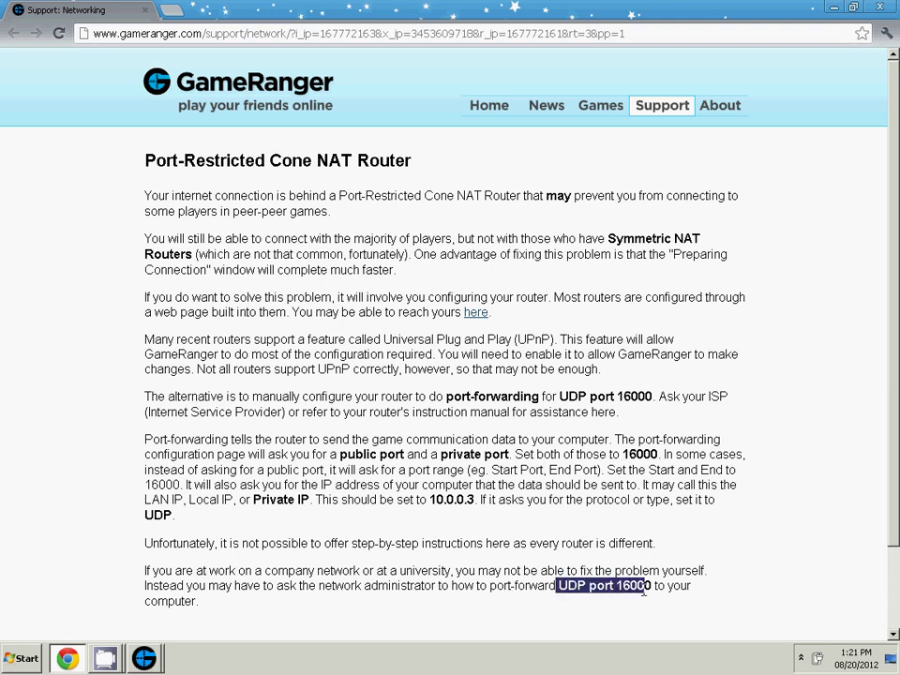
pyautogui.click(607, 473)
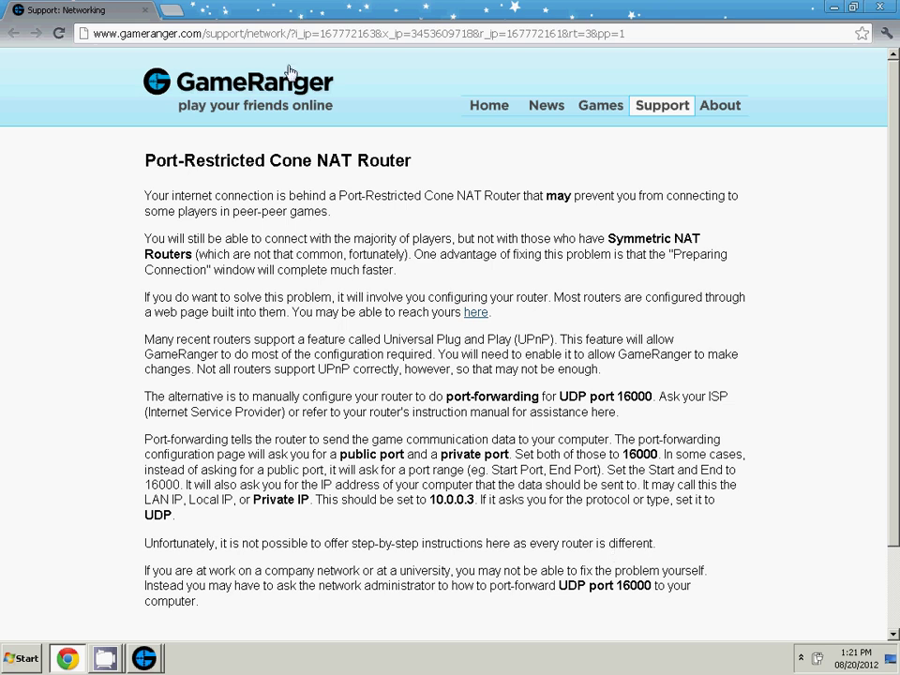
# - Close the support tab, maximize GameRanger, then minimize it to show the desktop
pyautogui.click(145, 11)
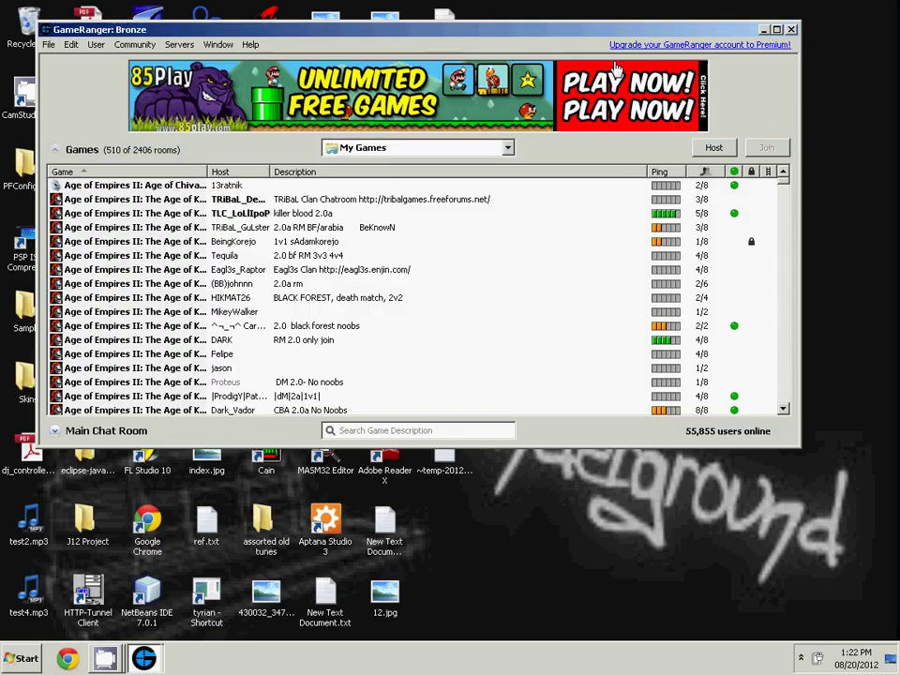
pyautogui.doubleClick(608, 29)
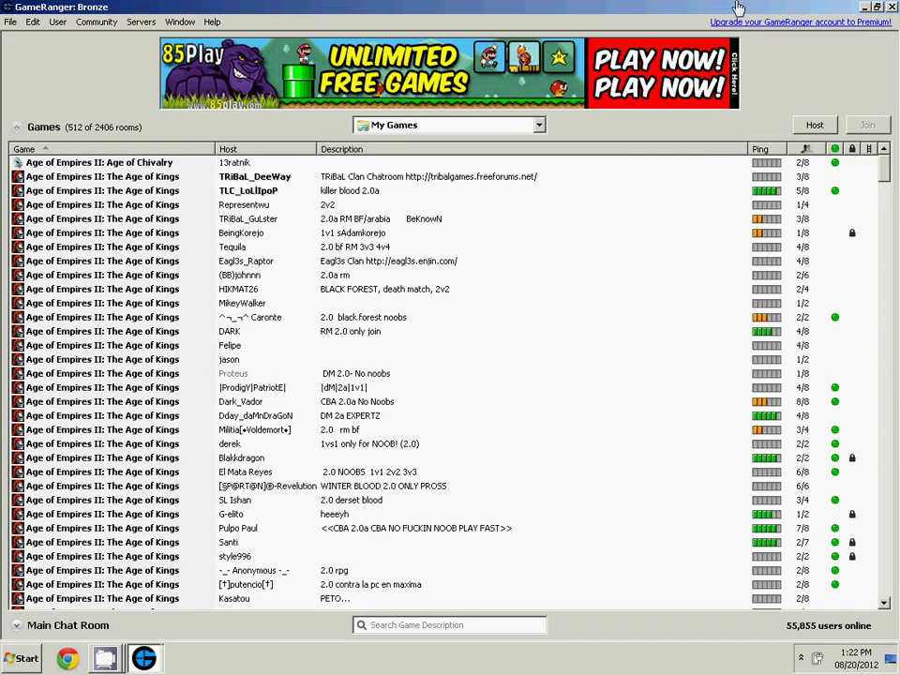
pyautogui.click(863, 8)
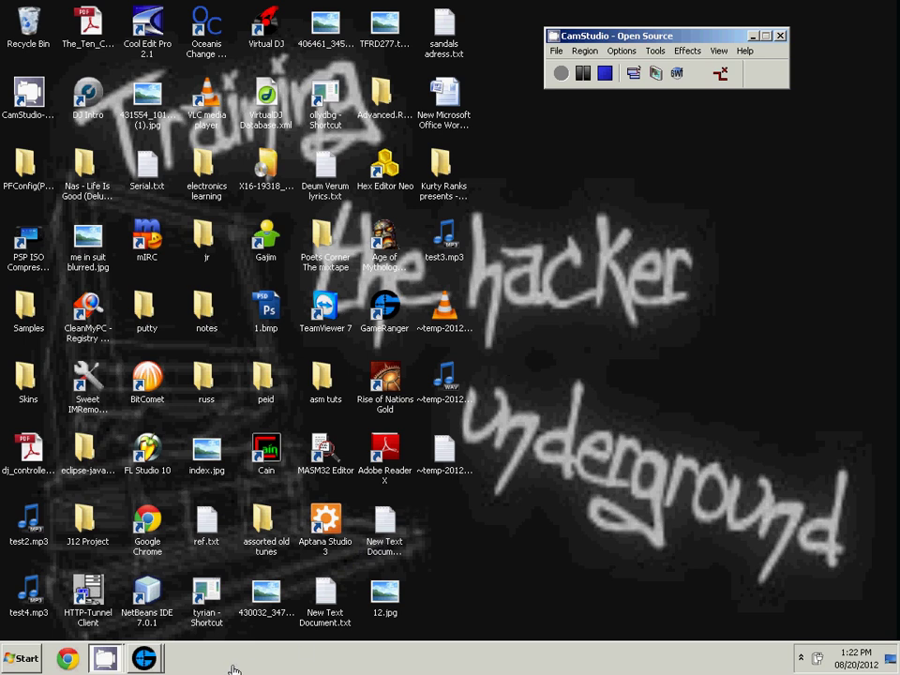
# - Restore GameRanger from the taskbar and host the Age of Mythology: The Titans Expansion room again
pyautogui.moveTo(153, 664)
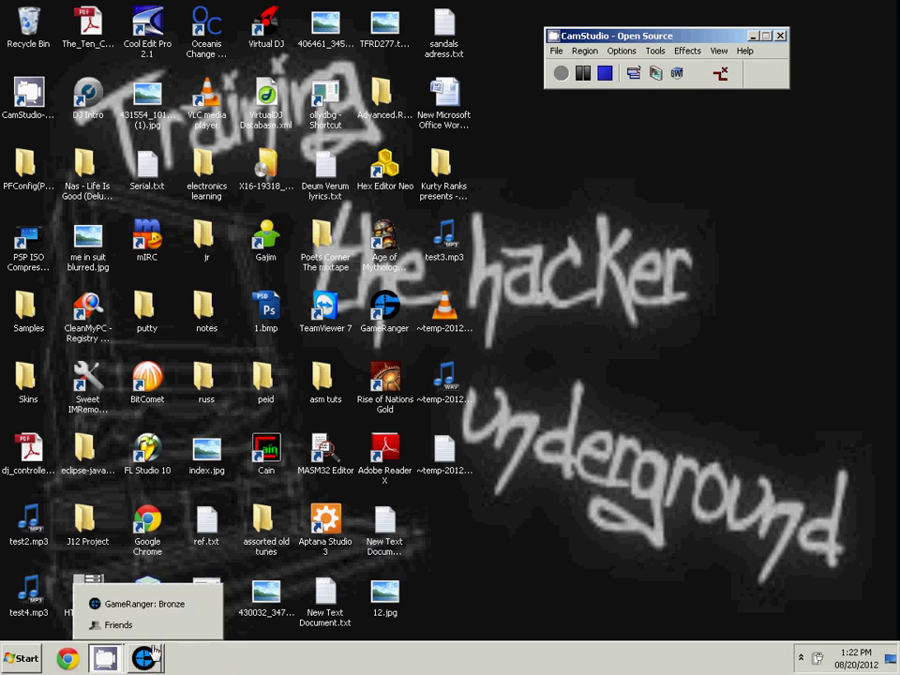
pyautogui.click(150, 605)
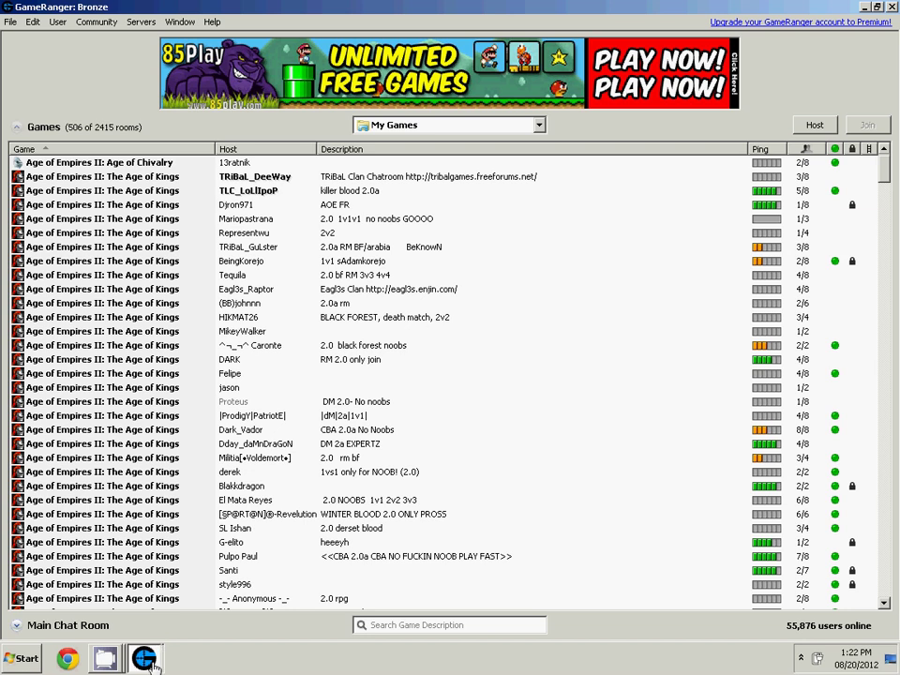
pyautogui.moveTo(152, 663)
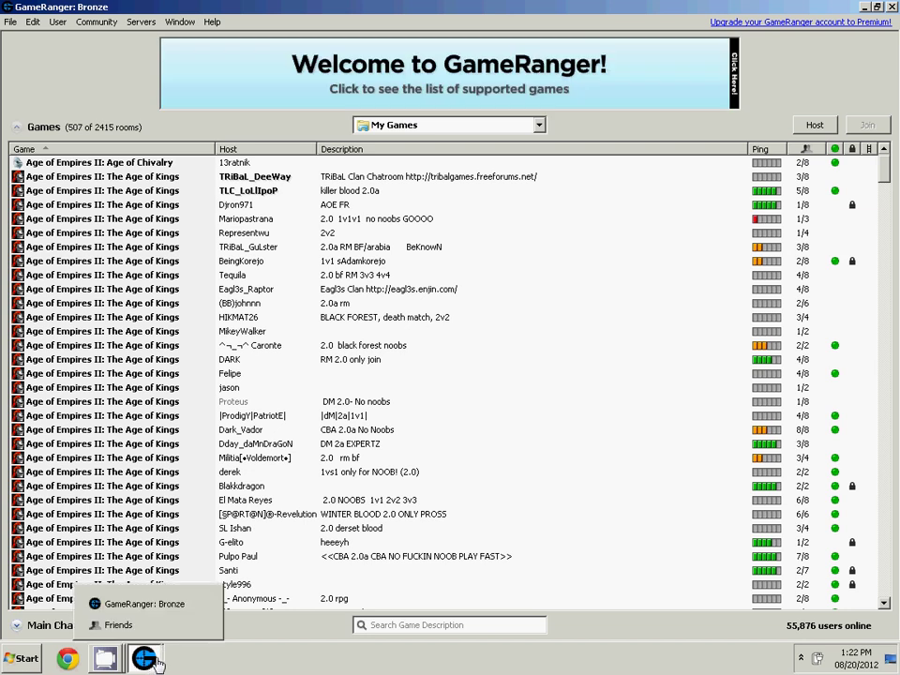
pyautogui.click(867, 7)
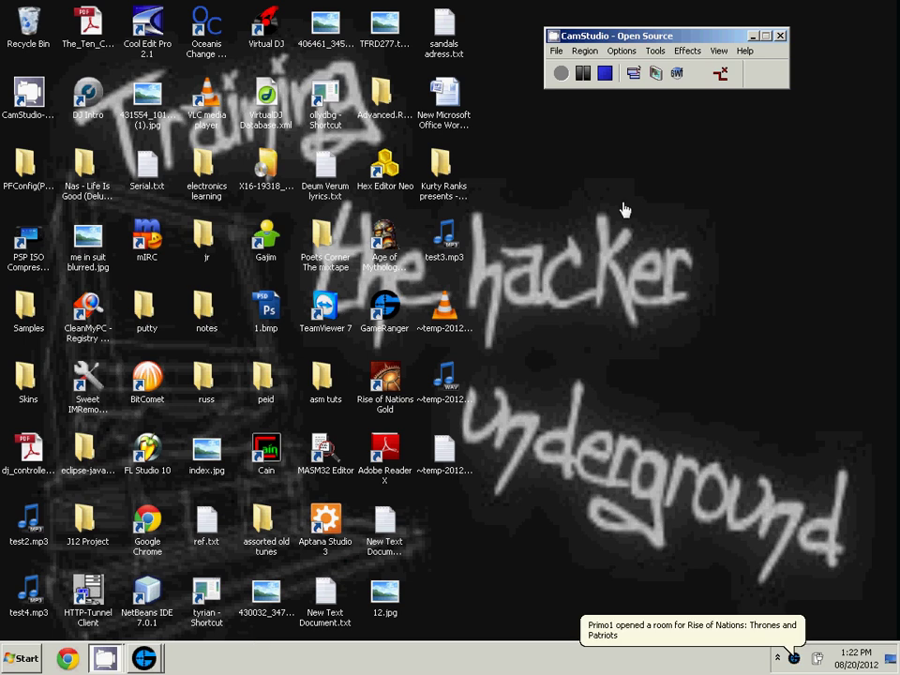
pyautogui.moveTo(143, 658)
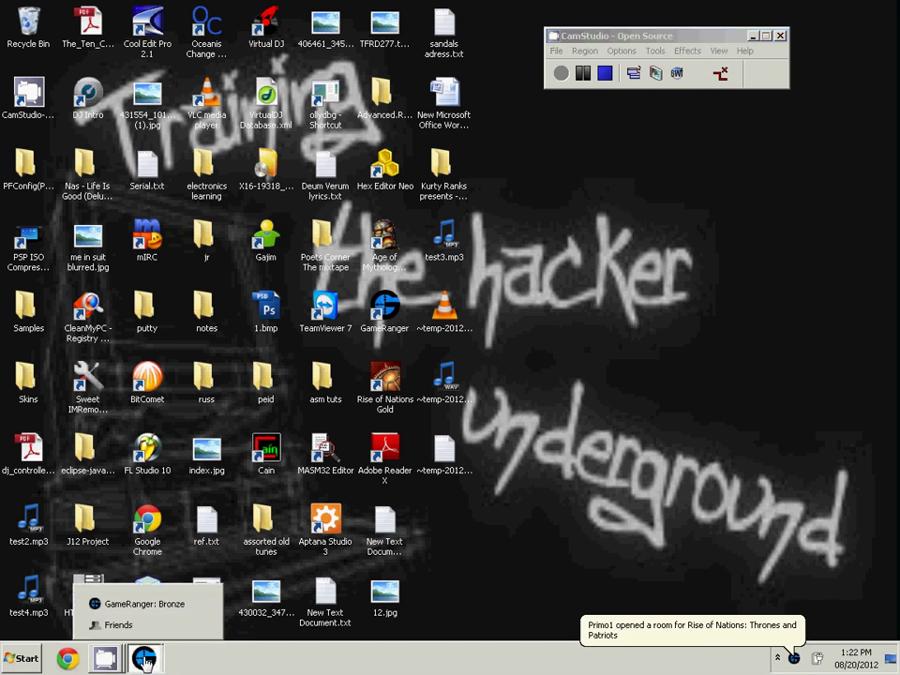
pyautogui.click(140, 603)
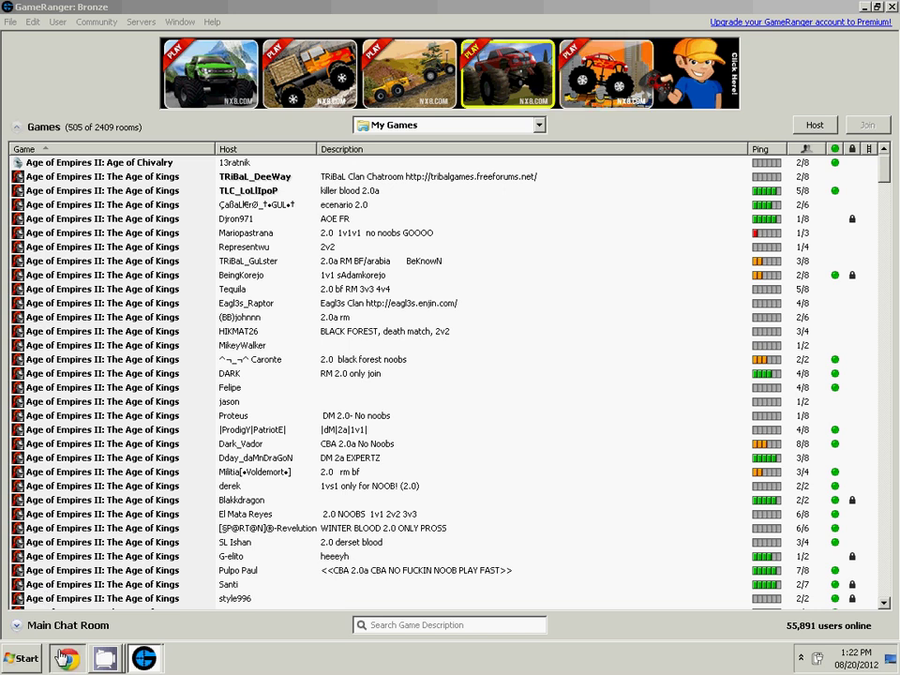
pyautogui.click(140, 7)
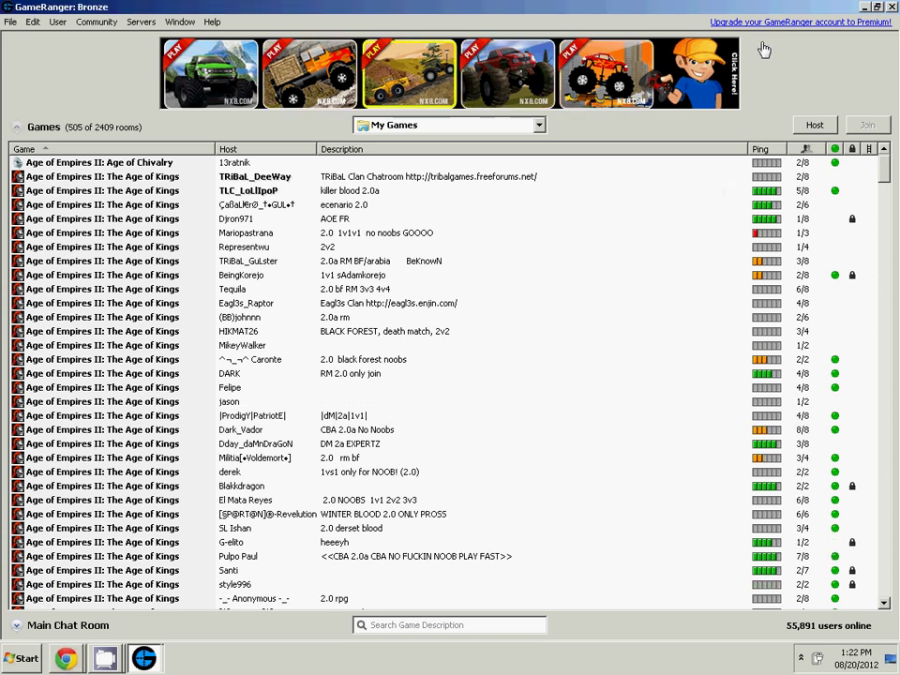
pyautogui.click(813, 125)
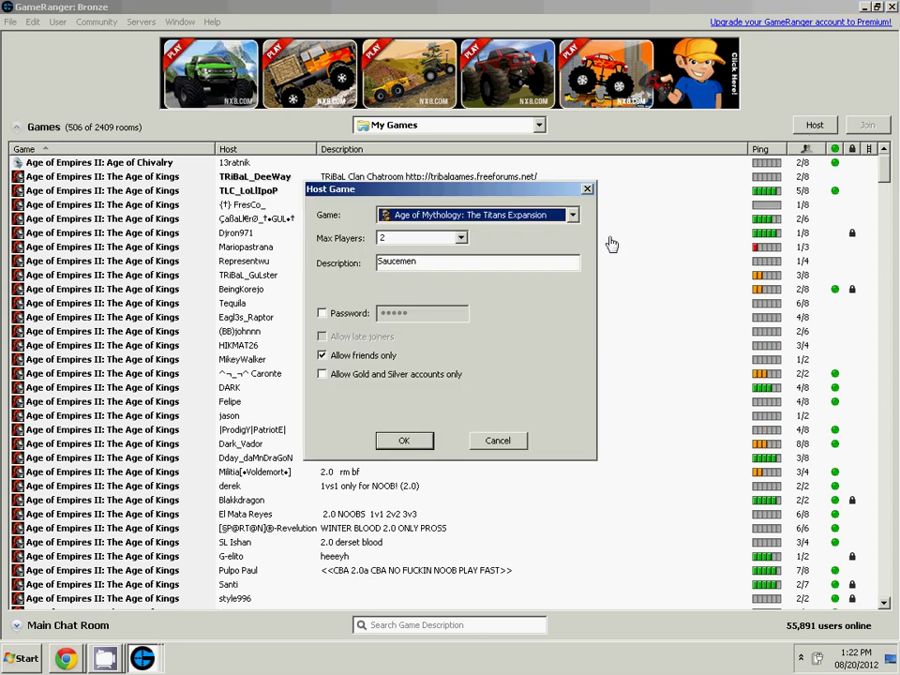
pyautogui.click(405, 443)
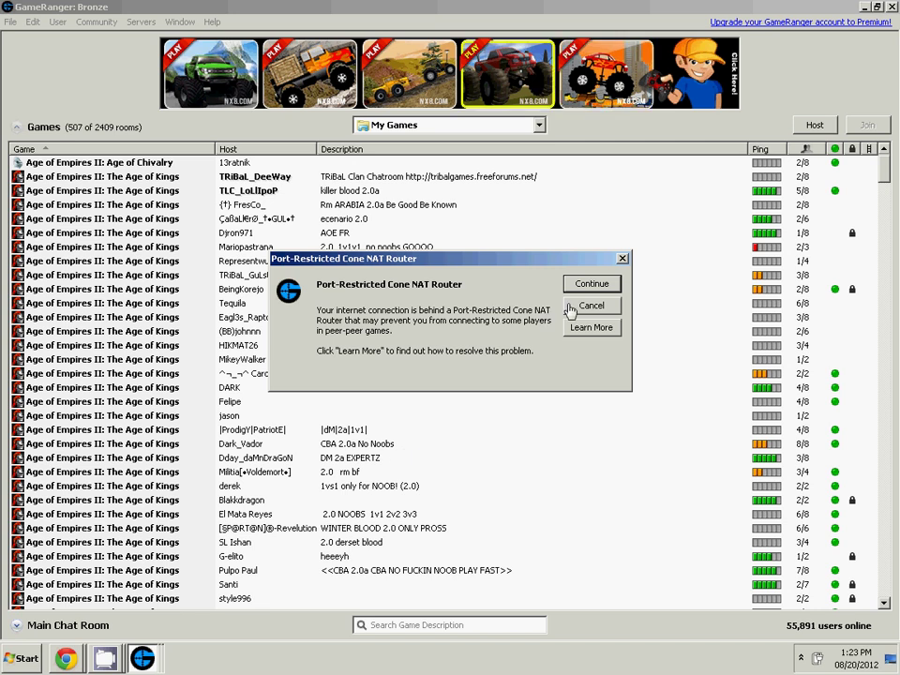
# - Dismiss the NAT warning, load 192.168.1.1 in Chrome and enter the admin username
pyautogui.click(590, 306)
pyautogui.hotkey('alt', 'Tab')
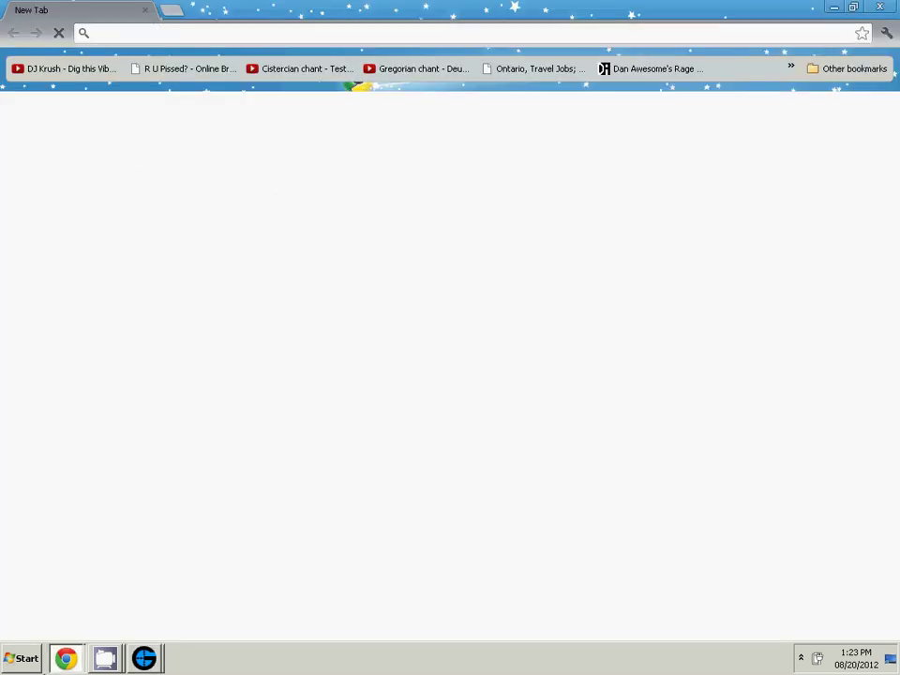
pyautogui.write('1')
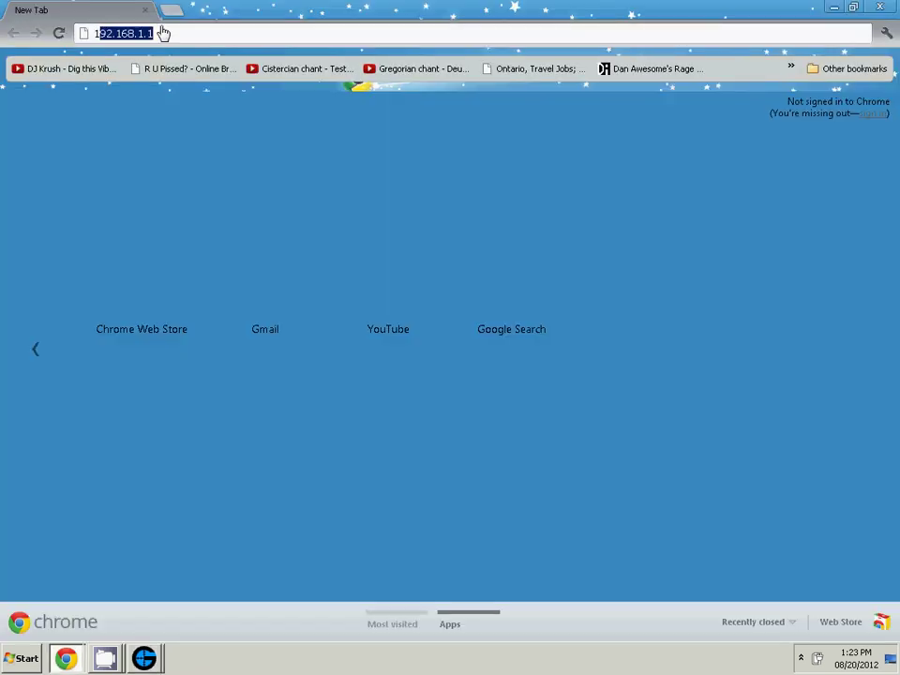
pyautogui.write('92.18')
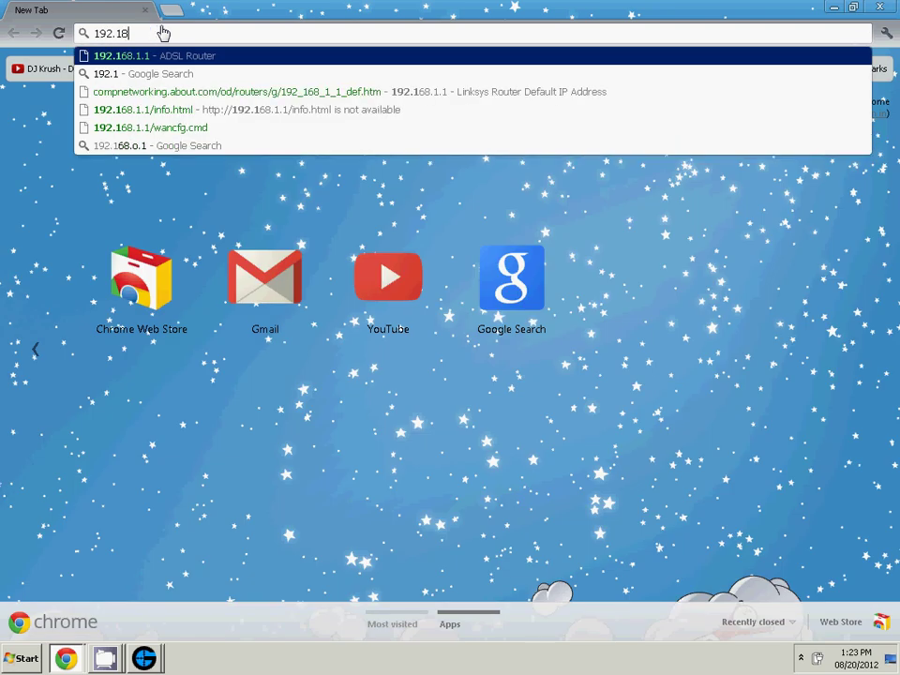
pyautogui.press('BackSpace')
pyautogui.write('68')
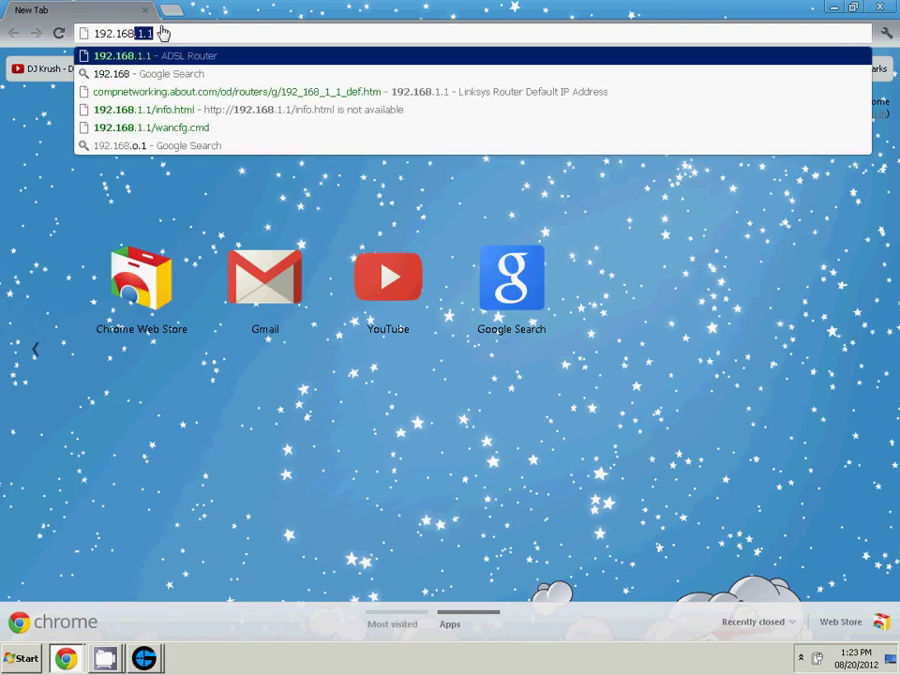
pyautogui.write('.1.')
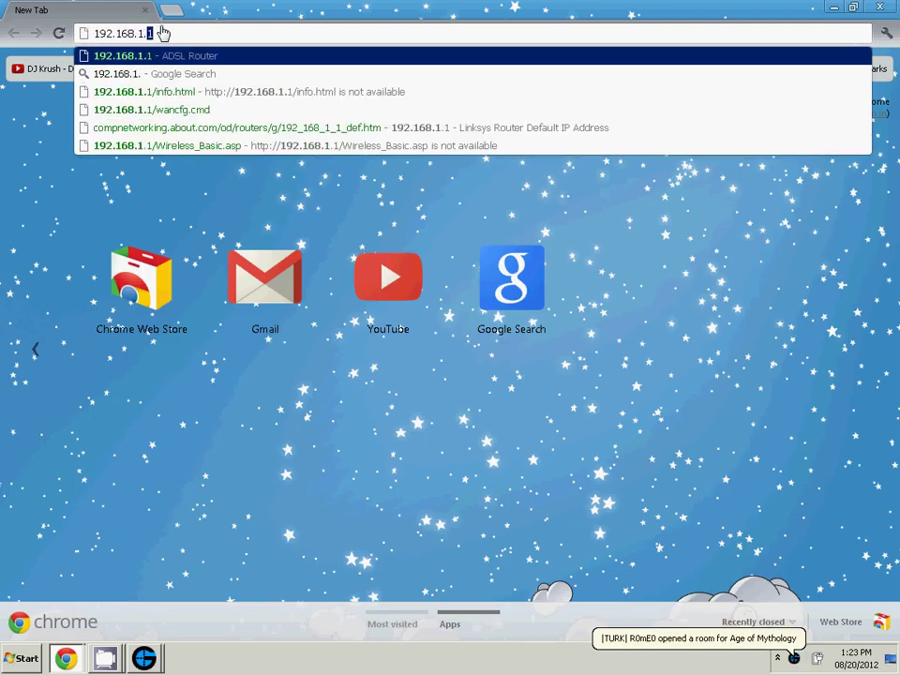
pyautogui.write('1')
pyautogui.press('Return')
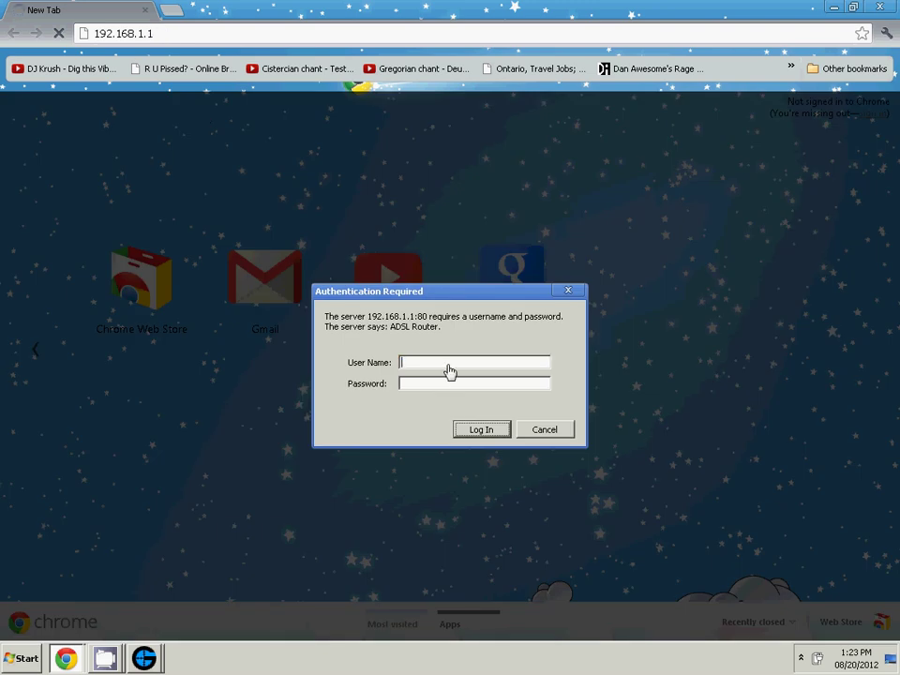
pyautogui.write('dmiadmin')
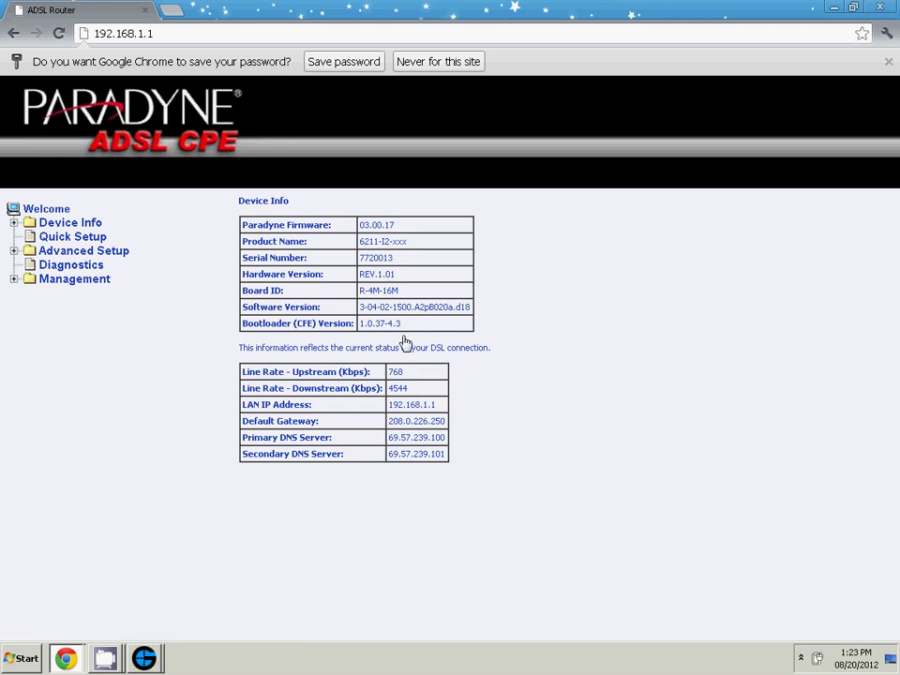
# - Expand Advanced Setup > NAT, open Virtual Servers and start a new entry
pyautogui.click(15, 279)
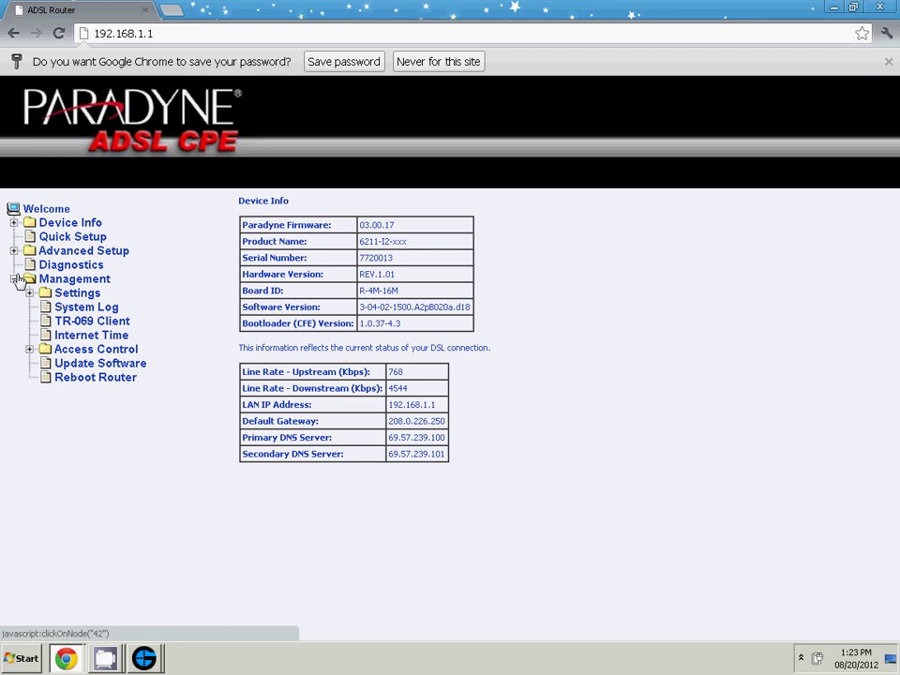
pyautogui.click(15, 251)
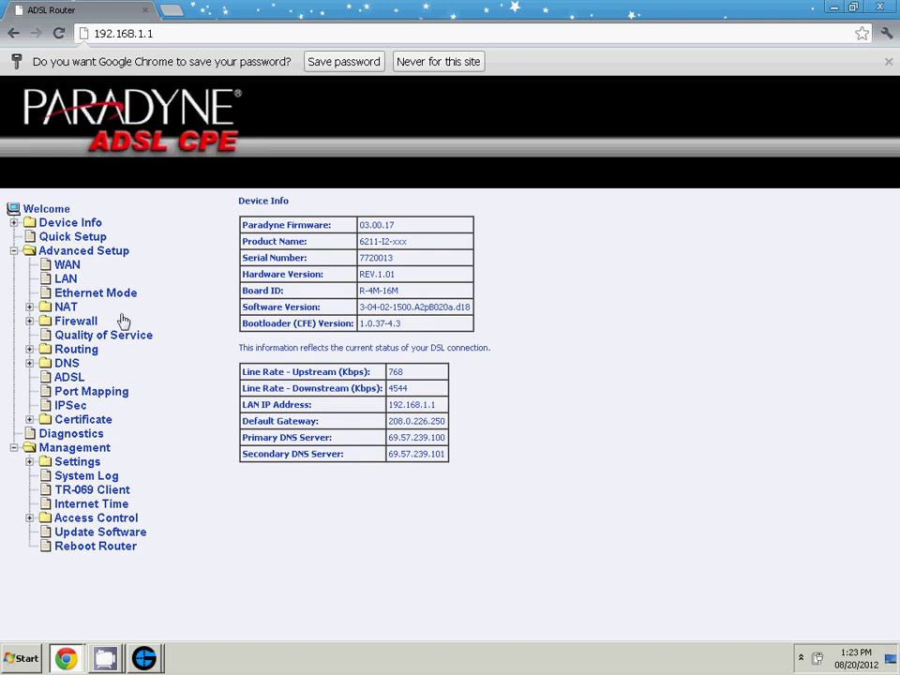
pyautogui.click(61, 308)
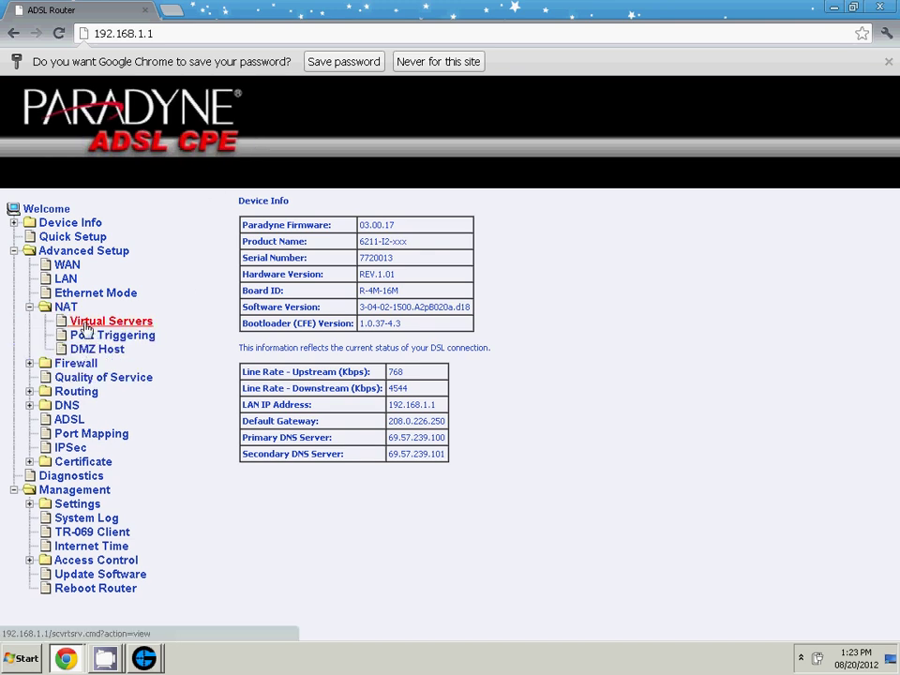
pyautogui.click(86, 323)
pyautogui.click(547, 266)
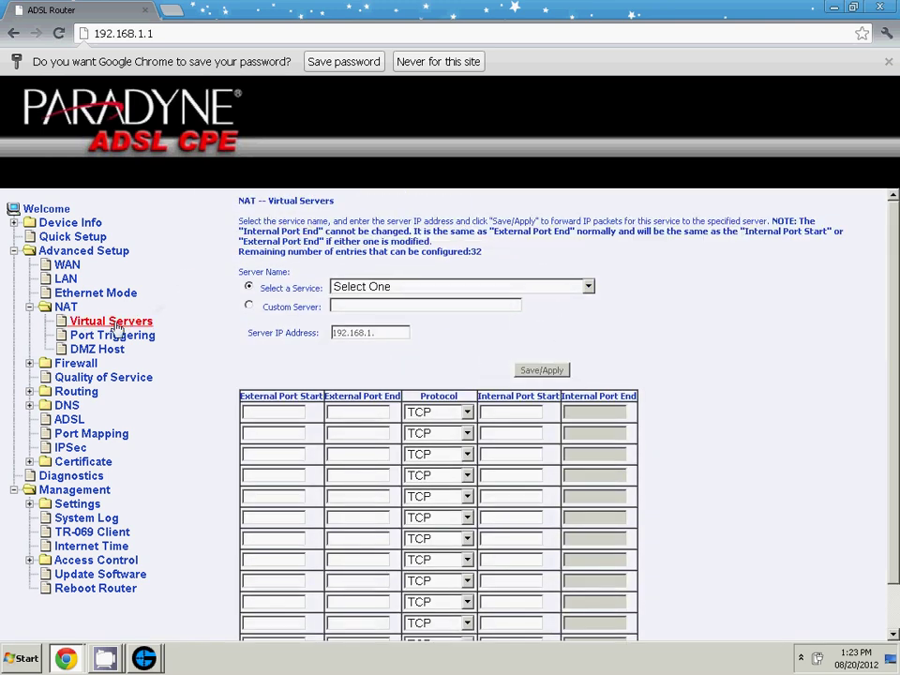
# - Reopen the add-entry form and browse the predefined services list without picking one
pyautogui.click(75, 324)
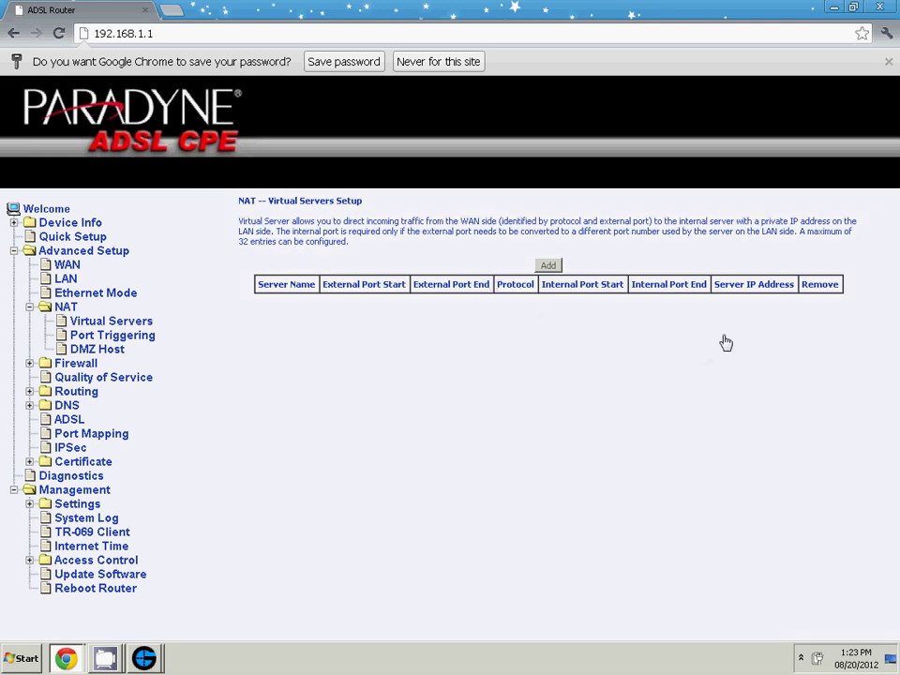
pyautogui.click(548, 268)
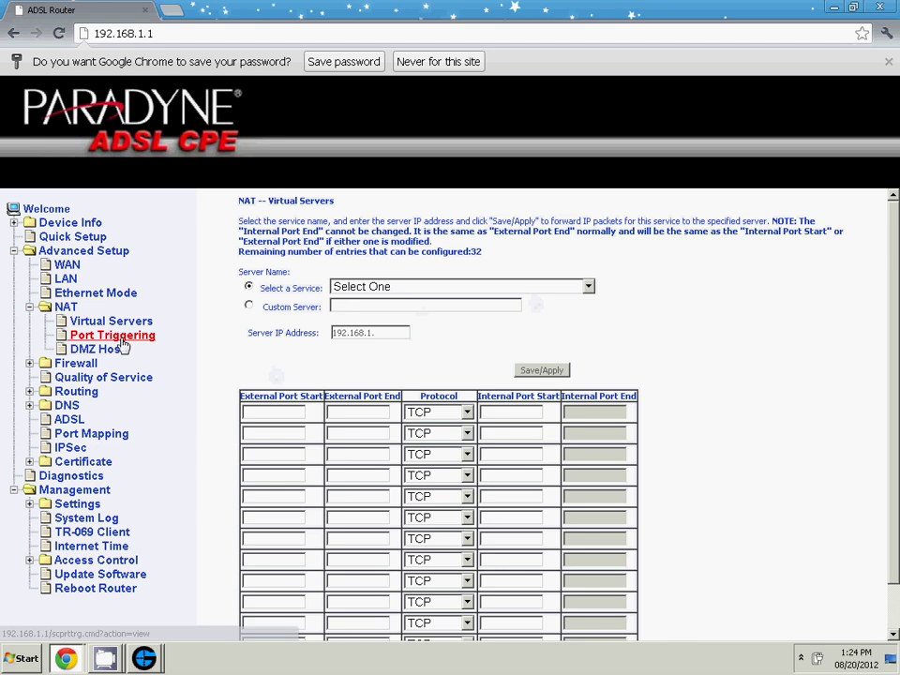
pyautogui.click(362, 311)
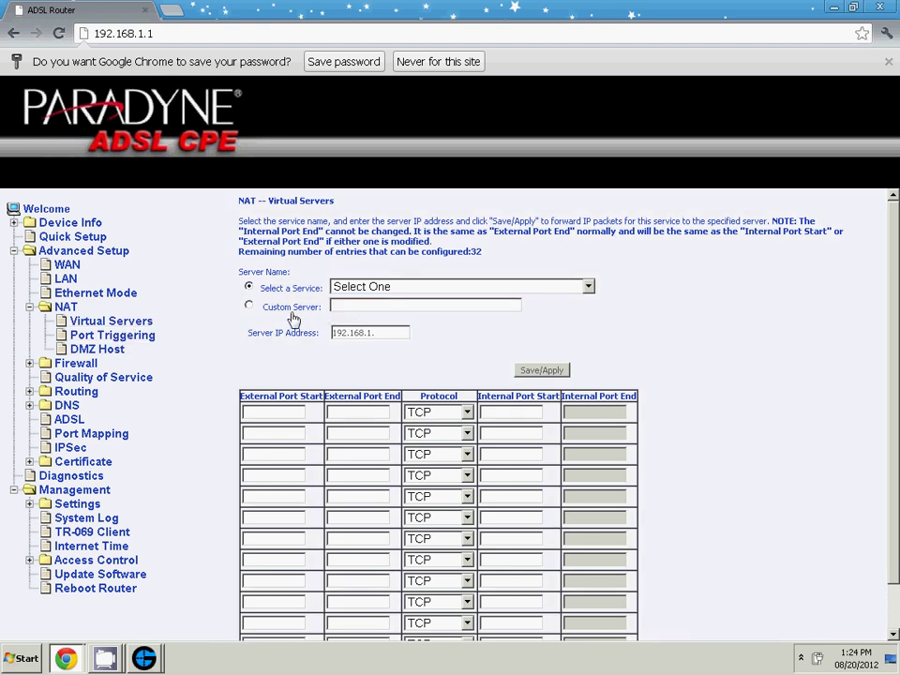
pyautogui.click(385, 292)
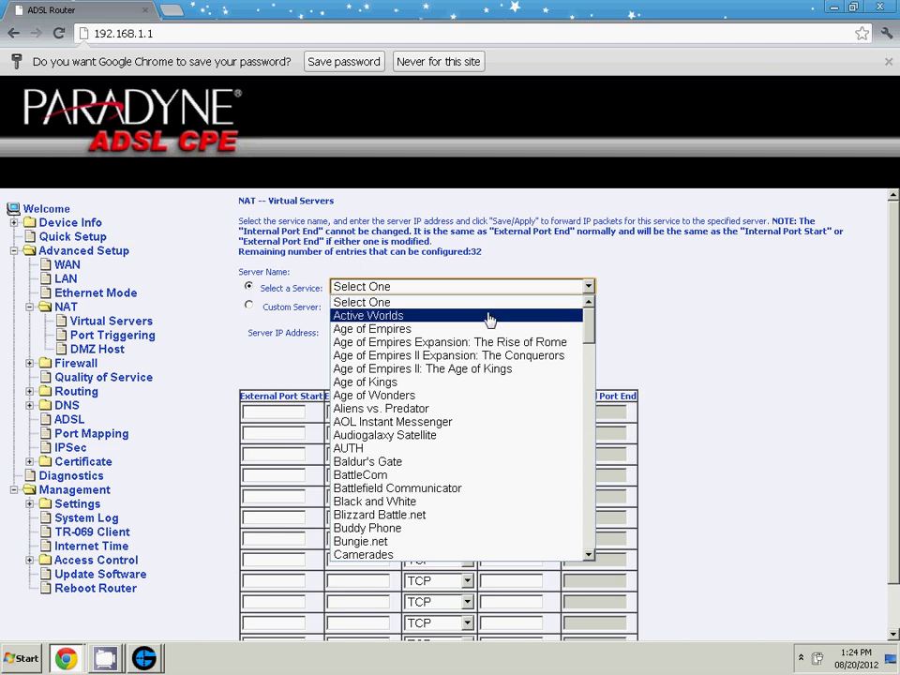
pyautogui.scroll(-7, 484, 334)
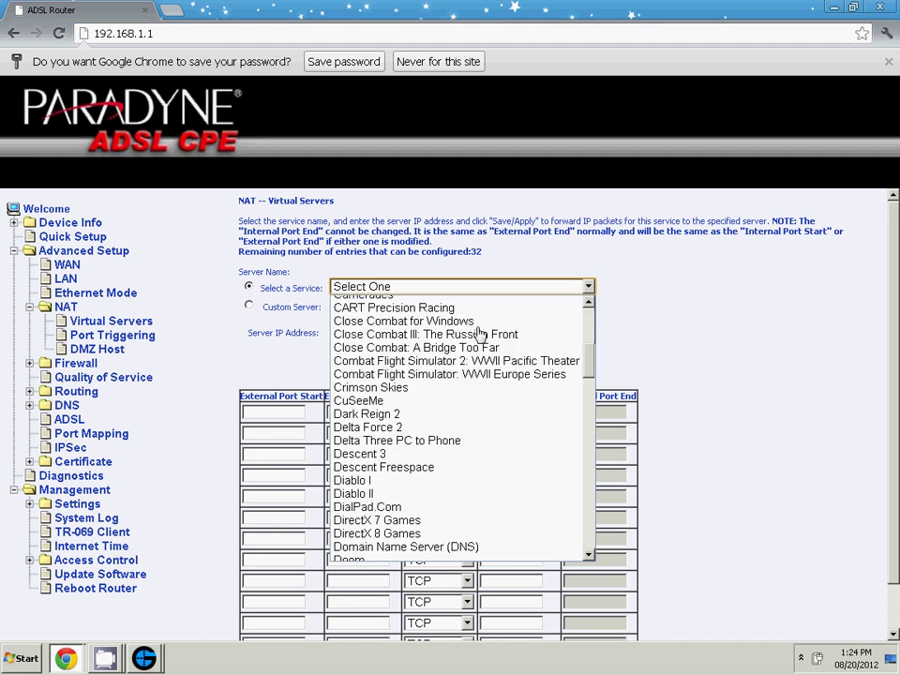
pyautogui.scroll(7, 480, 333)
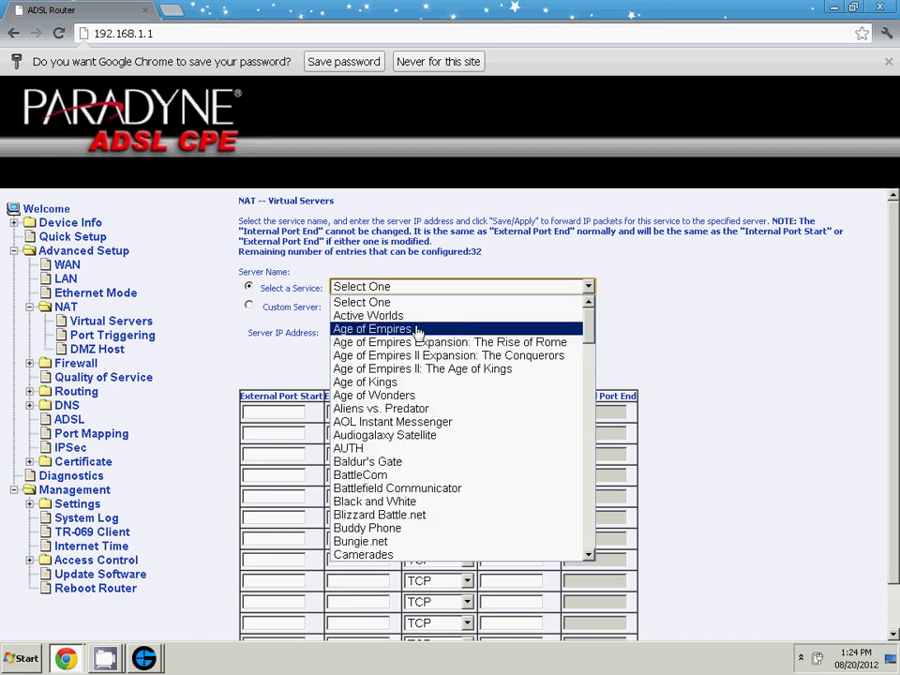
pyautogui.scroll(-4, 466, 412)
pyautogui.scroll(-3, 469, 366)
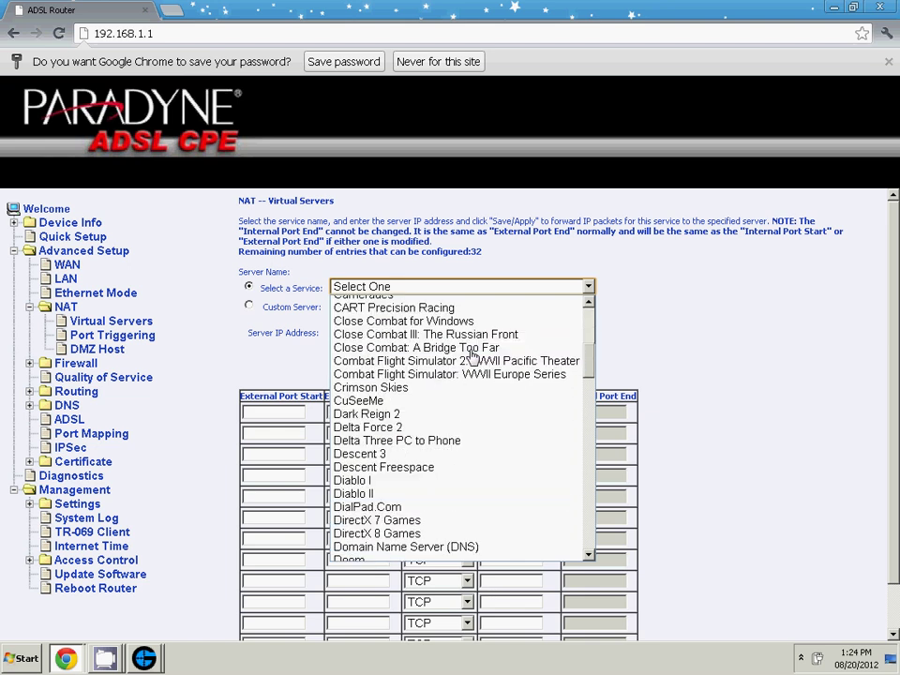
pyautogui.scroll(-7, 465, 375)
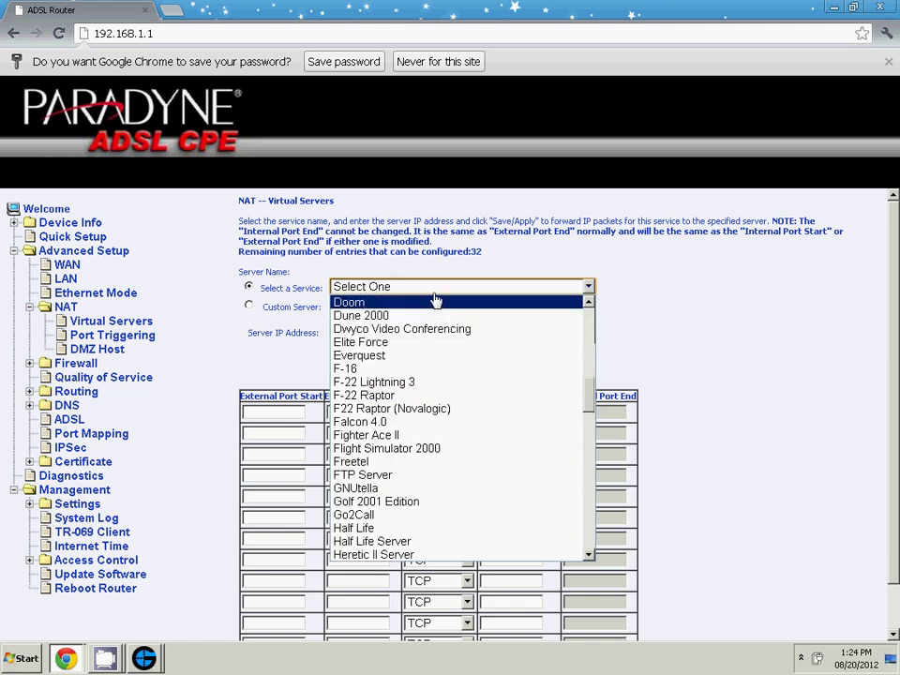
pyautogui.click(588, 286)
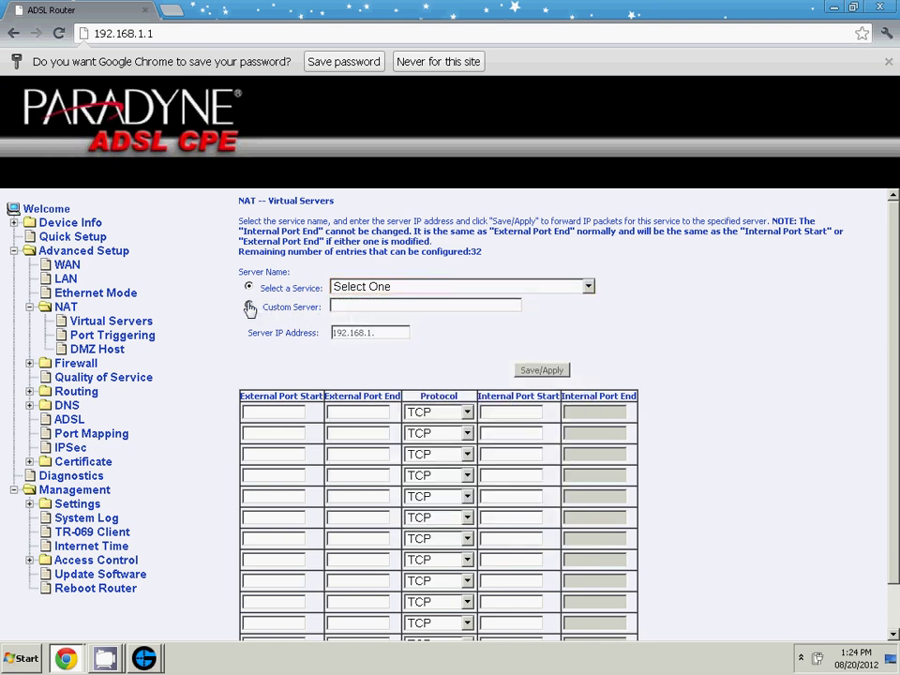
# - Choose Custom Server named Gameranger with server IP 192.168.1.2
pyautogui.click(249, 308)
pyautogui.click(352, 312)
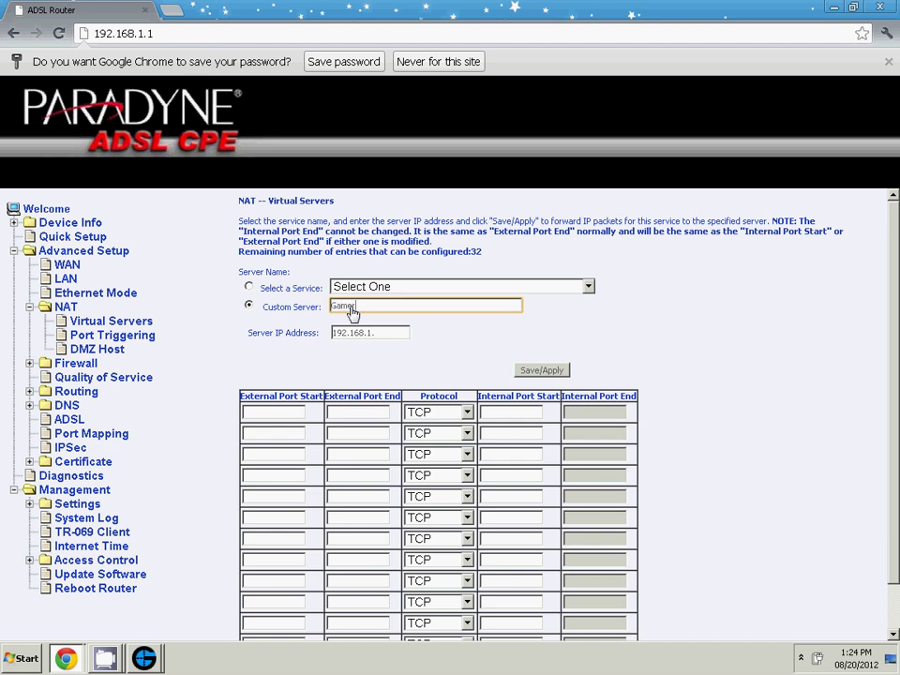
pyautogui.click(397, 334)
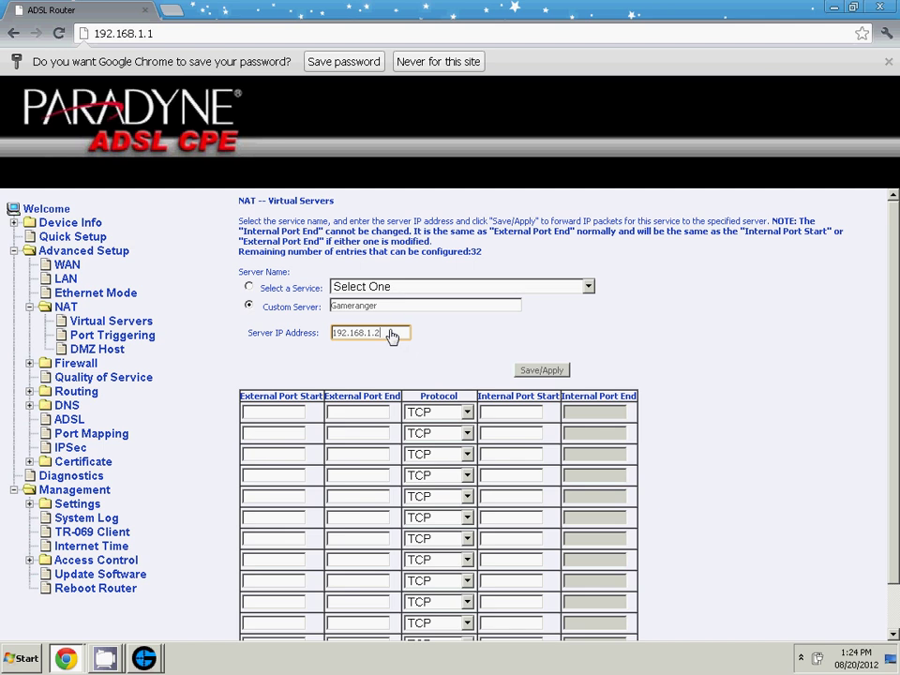
pyautogui.doubleClick(392, 337)
# - Set protocol UDP with external ports 16000–16000, then Save/Apply the rule
pyautogui.click(427, 414)
pyautogui.click(427, 454)
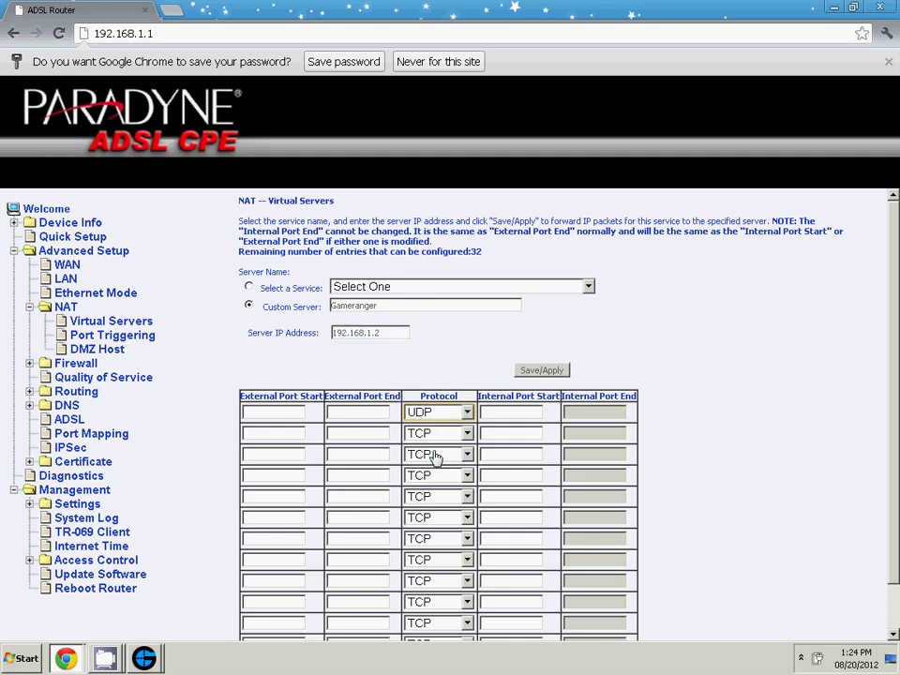
pyautogui.click(271, 414)
pyautogui.press('Tab')
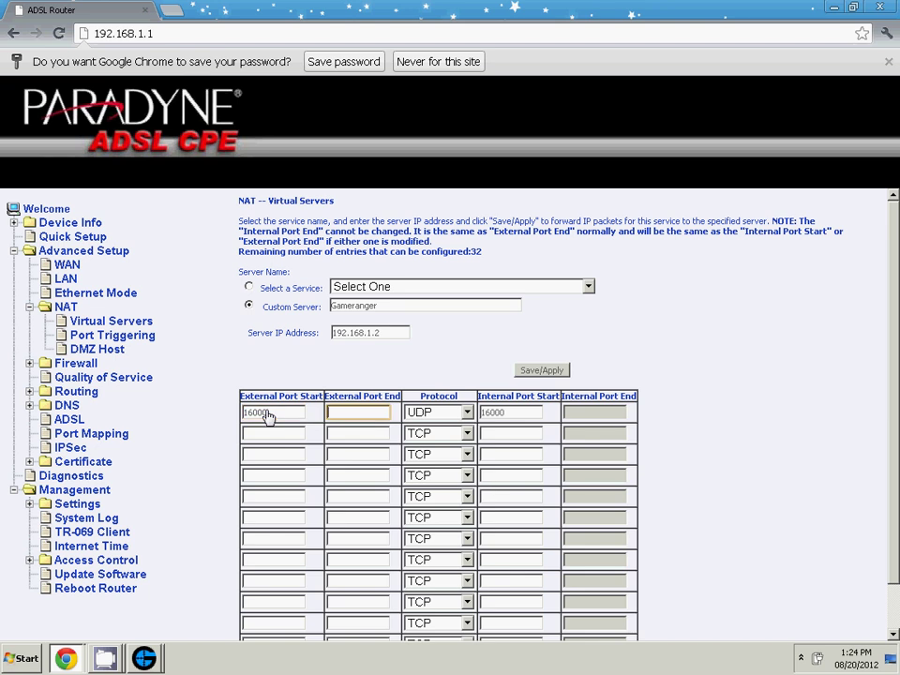
pyautogui.press('Tab')
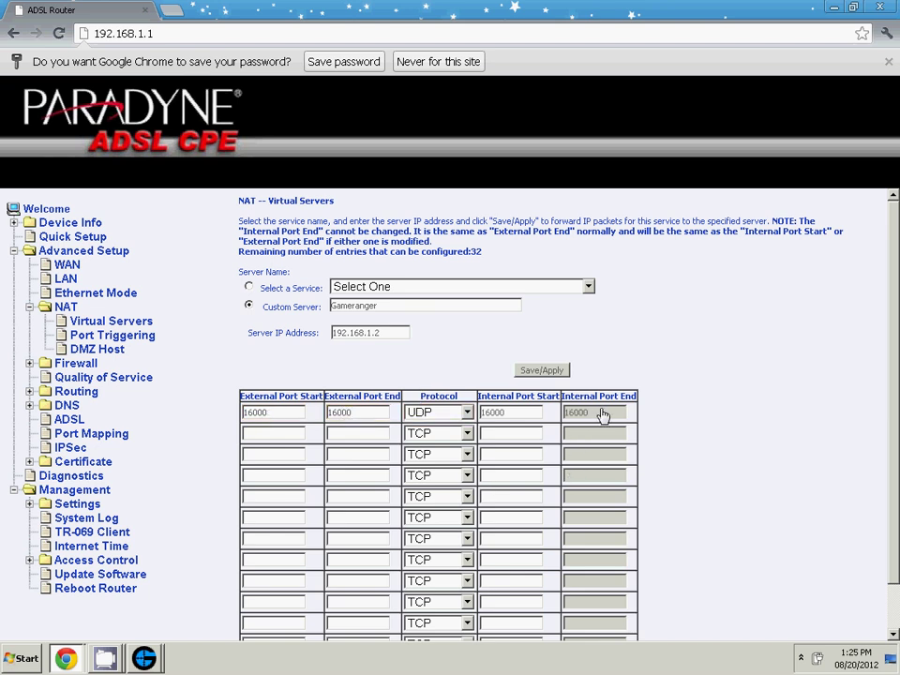
pyautogui.scroll(-1, 736, 385)
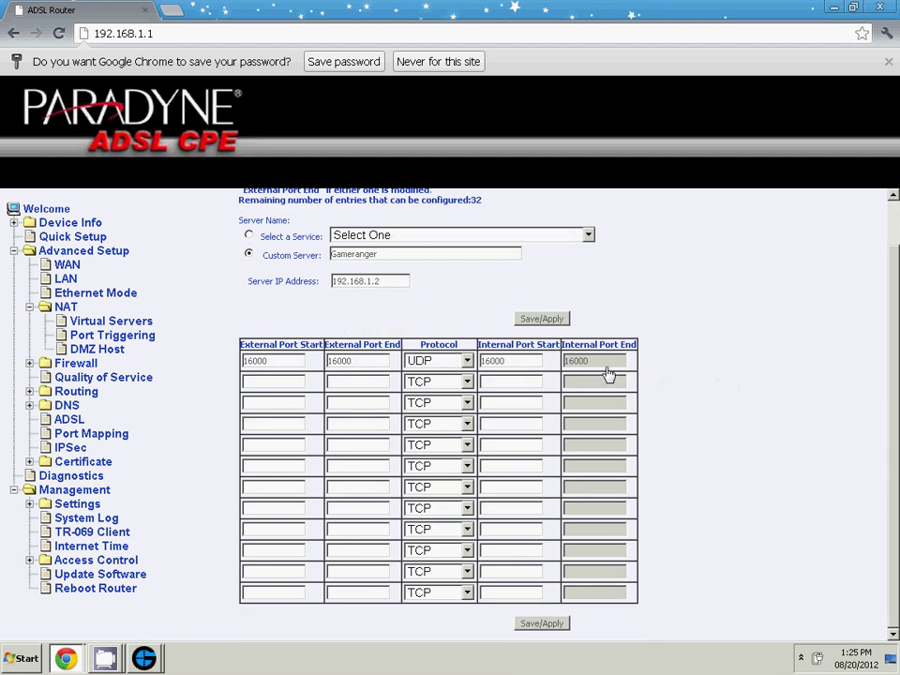
pyautogui.click(380, 281)
# - Verify the Gameranger row: UDP 16000 external and internal, forwarded to 192.168.1.2
pyautogui.click(562, 320)
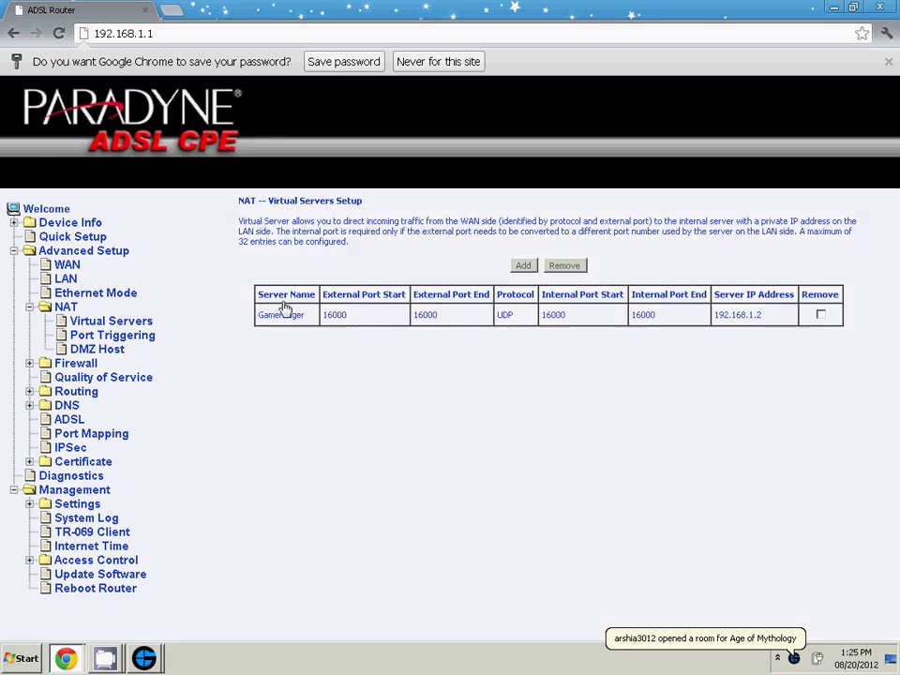
pyautogui.moveTo(270, 201); pyautogui.dragTo(383, 205)
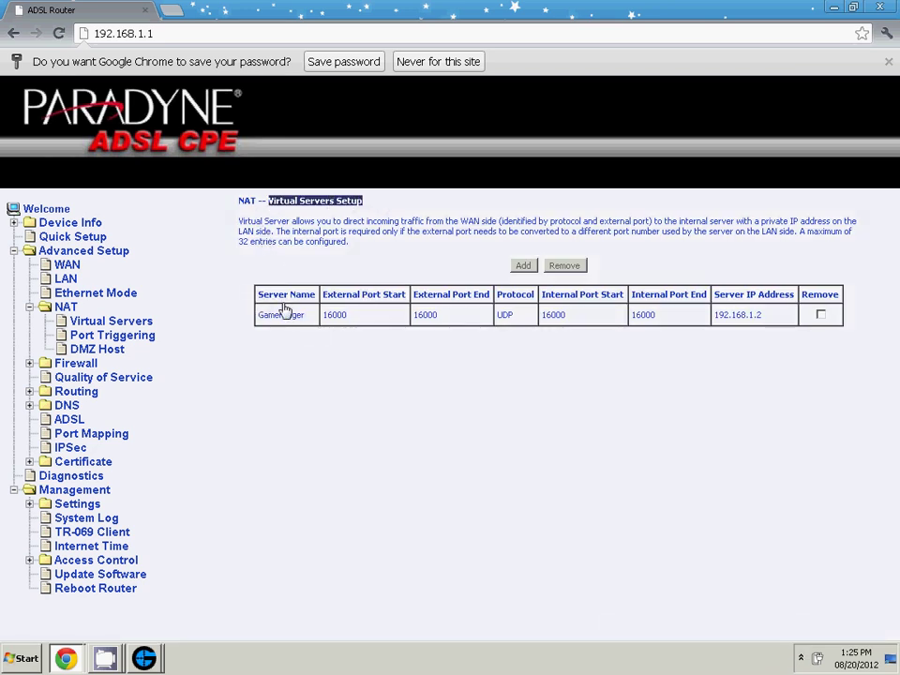
pyautogui.moveTo(262, 316); pyautogui.dragTo(794, 325)
pyautogui.click(393, 353)
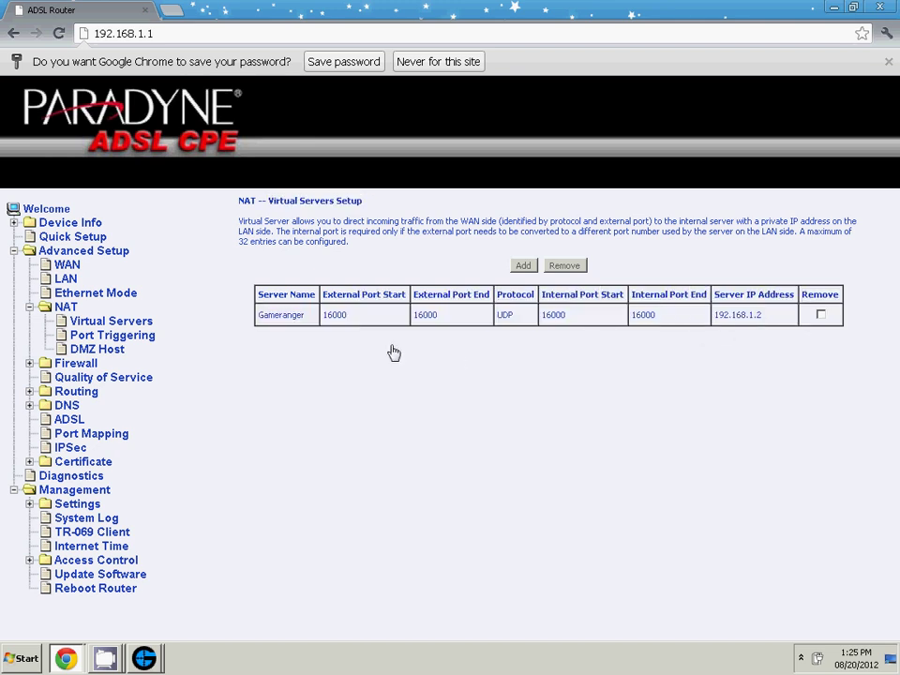
pyautogui.moveTo(329, 318); pyautogui.dragTo(715, 317)
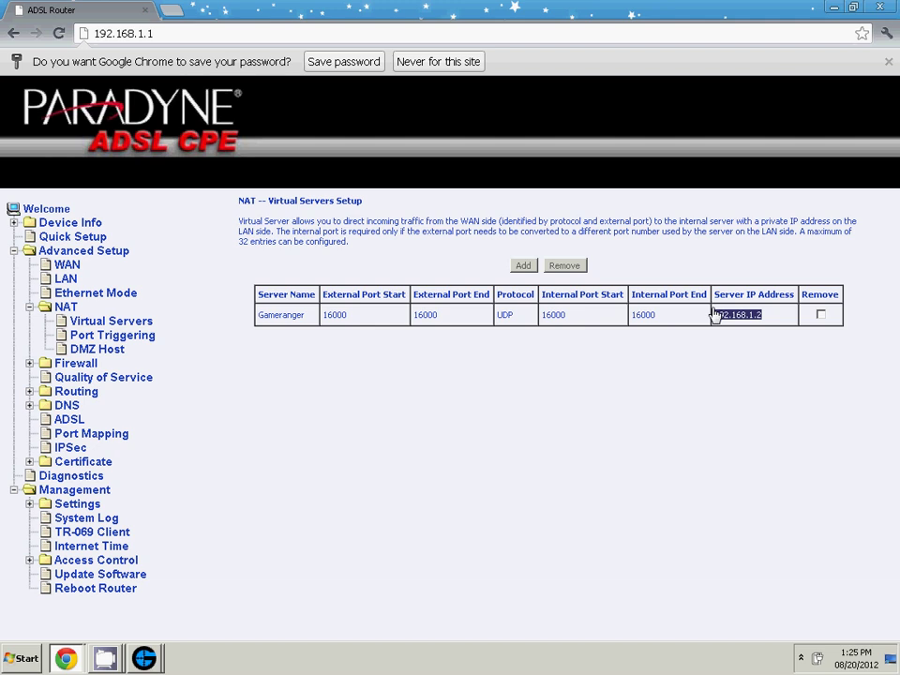
pyautogui.moveTo(766, 319); pyautogui.dragTo(719, 317)
pyautogui.click(740, 326)
# - Close the modem tab, go to 10.0.0.1 and enter the admin username and password
pyautogui.click(146, 12)
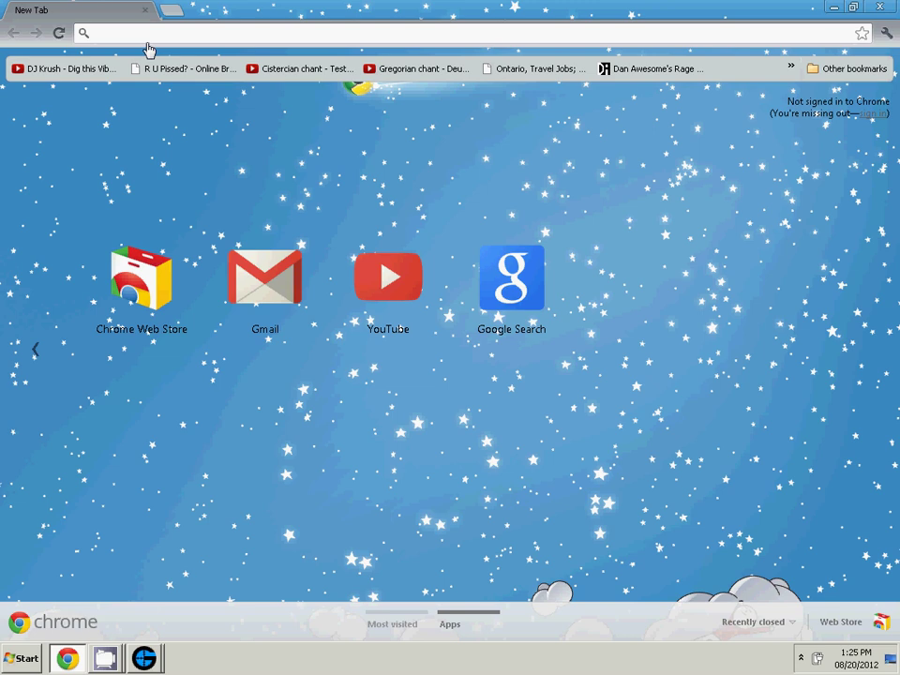
pyautogui.write('10.0.0.1')
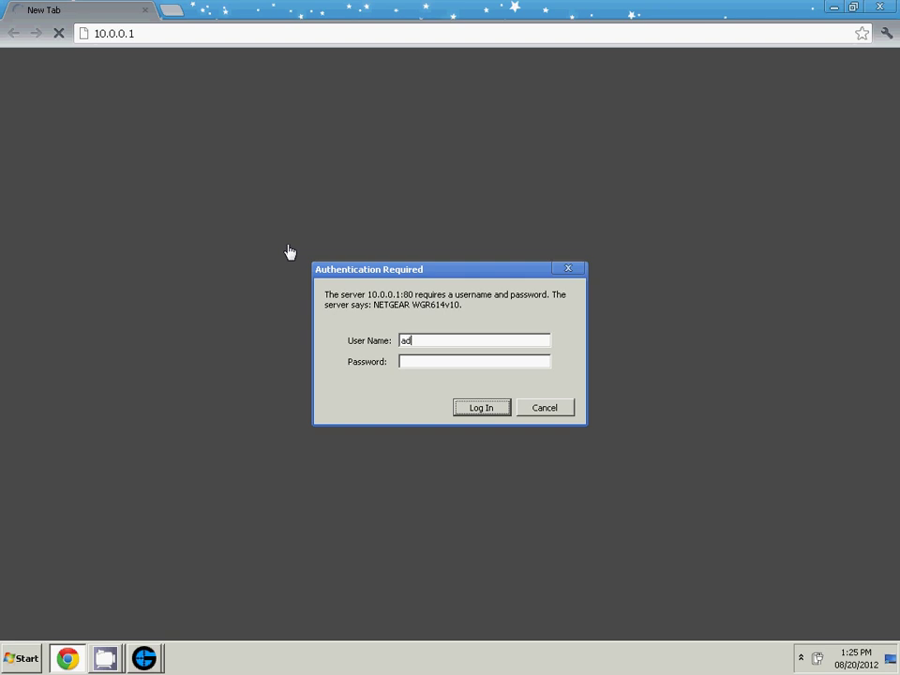
pyautogui.write('min')
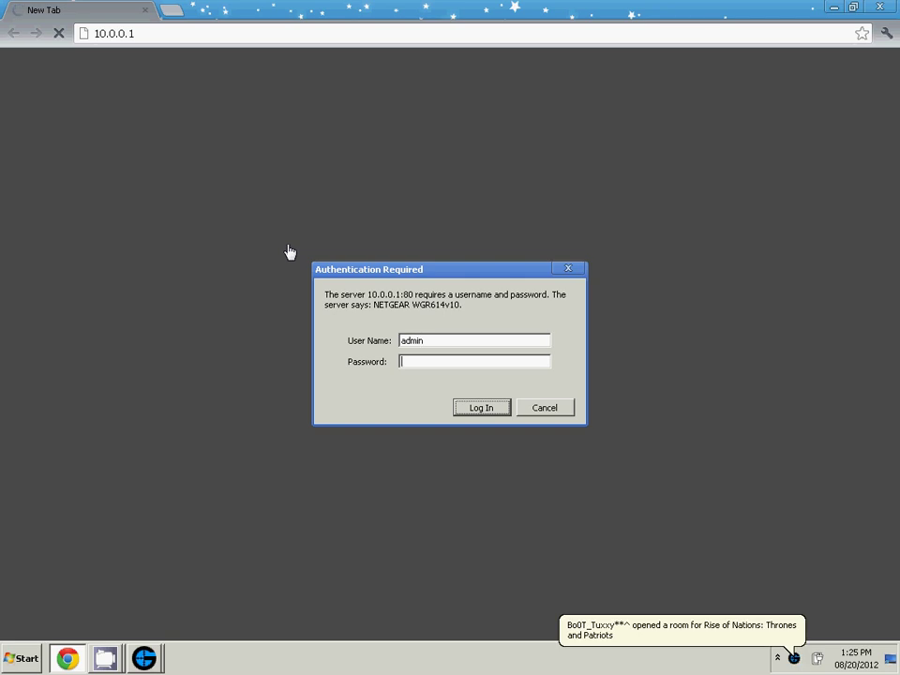
pyautogui.press('Tab')
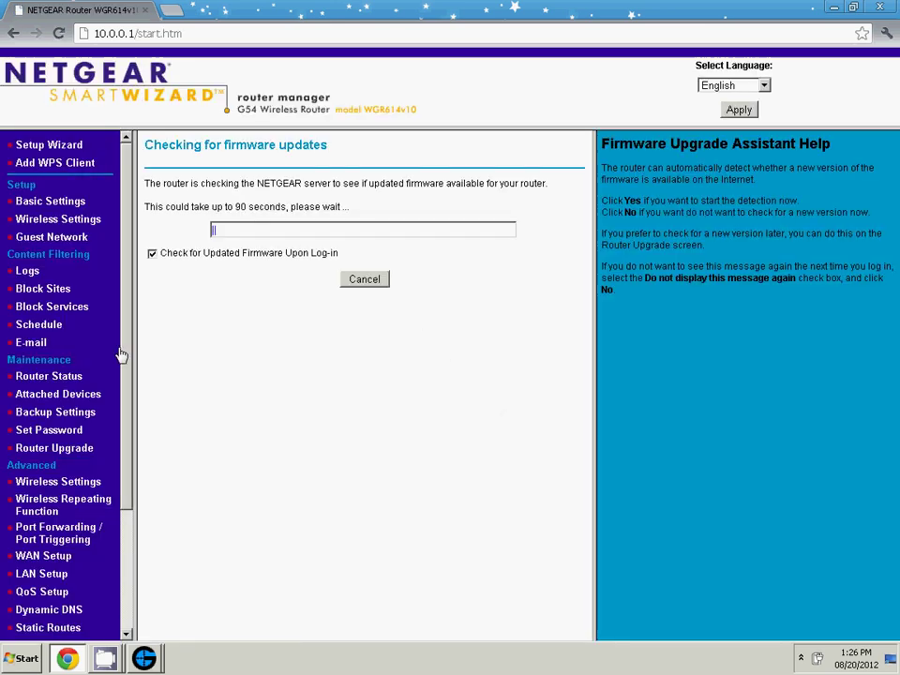
# - Open Router Status and select Internet IP 192.168.1.2 and LAN IP 10.0.0.1
pyautogui.moveTo(132, 354); pyautogui.dragTo(128, 470)
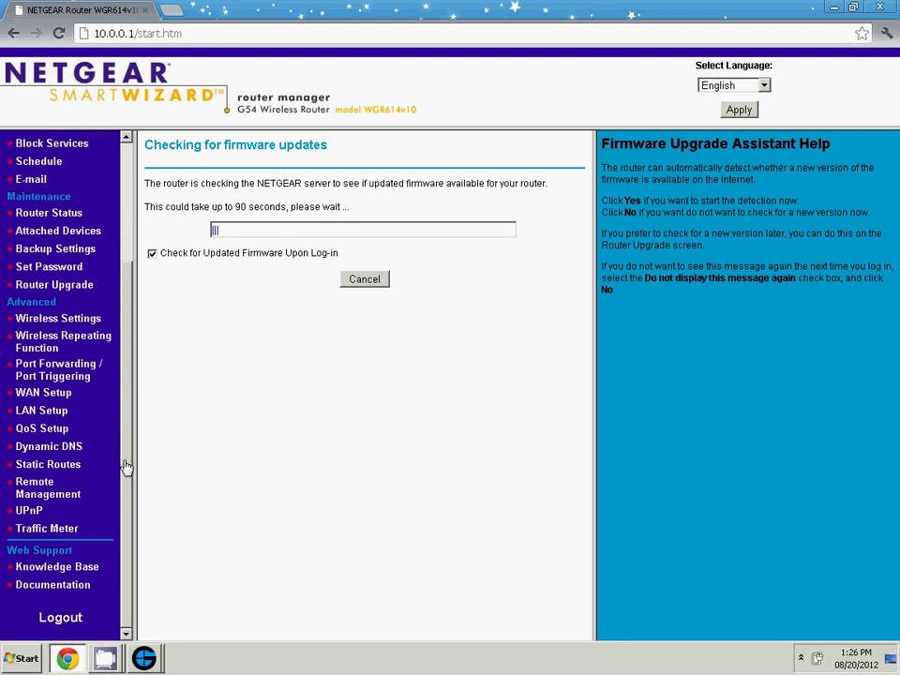
pyautogui.moveTo(128, 376); pyautogui.dragTo(121, 255)
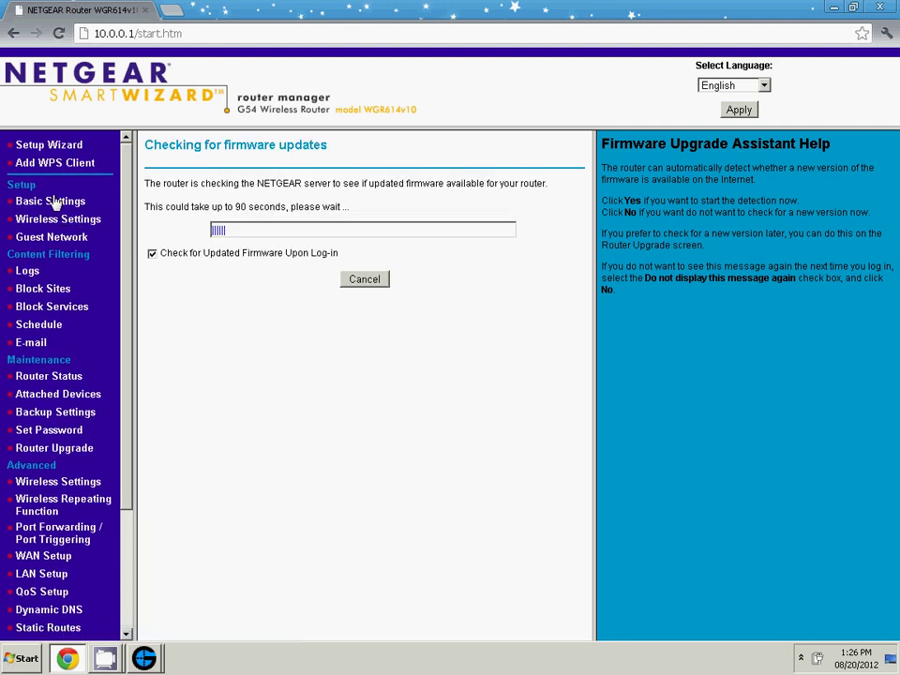
pyautogui.click(49, 375)
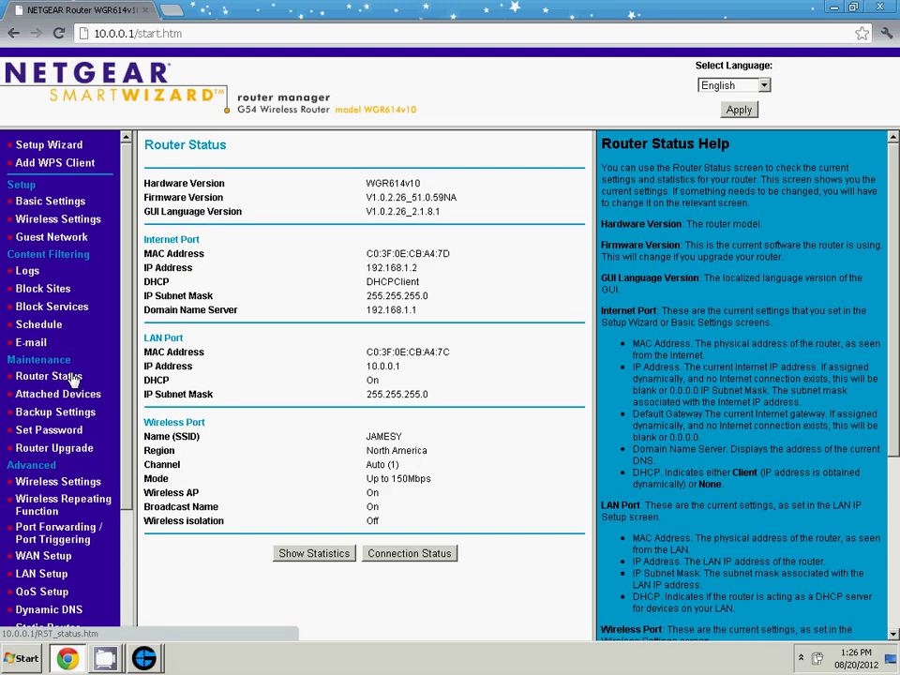
pyautogui.moveTo(424, 272); pyautogui.dragTo(365, 272)
pyautogui.click(377, 281)
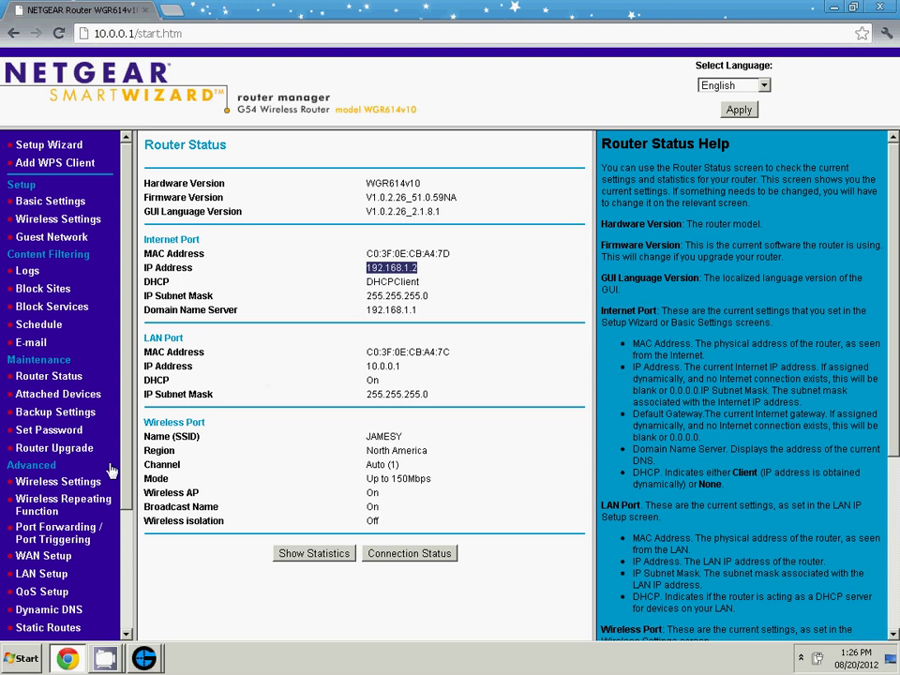
pyautogui.doubleClick(371, 373)
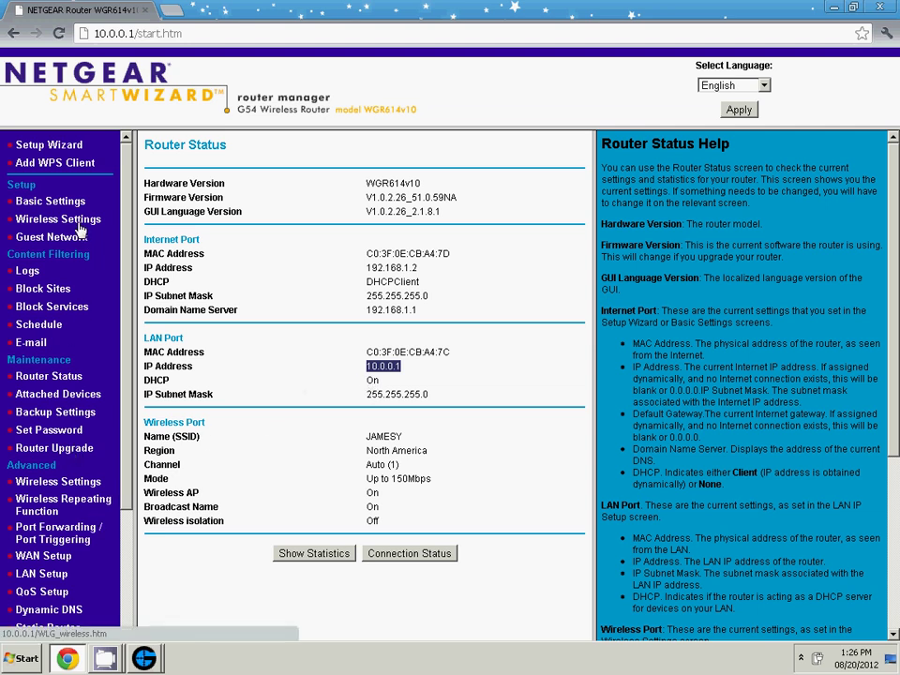
# - Launch Command Prompt by searching cmd from the Start menu
pyautogui.press('super')
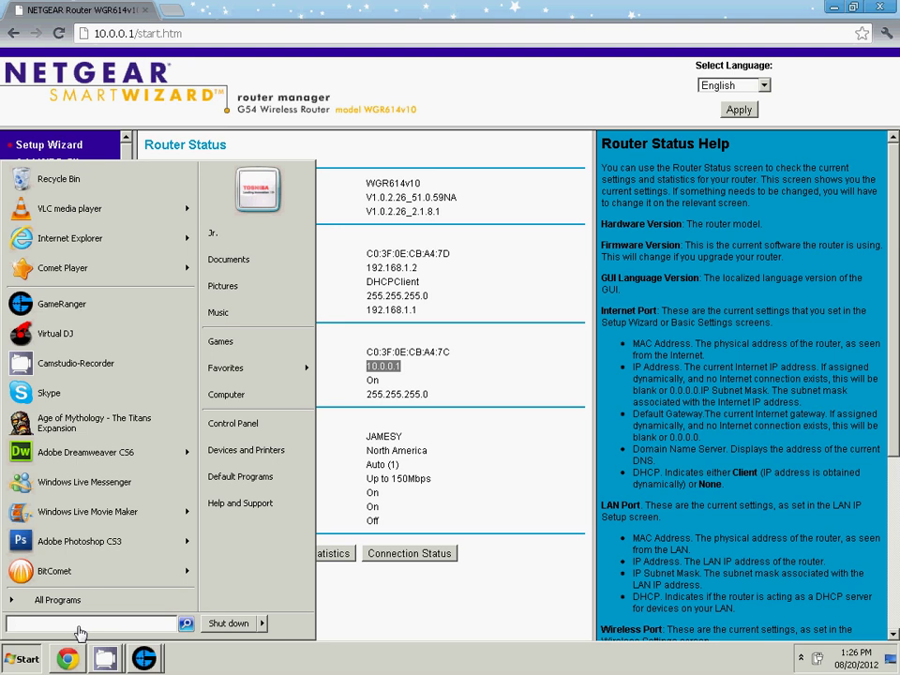
pyautogui.write('cmd')
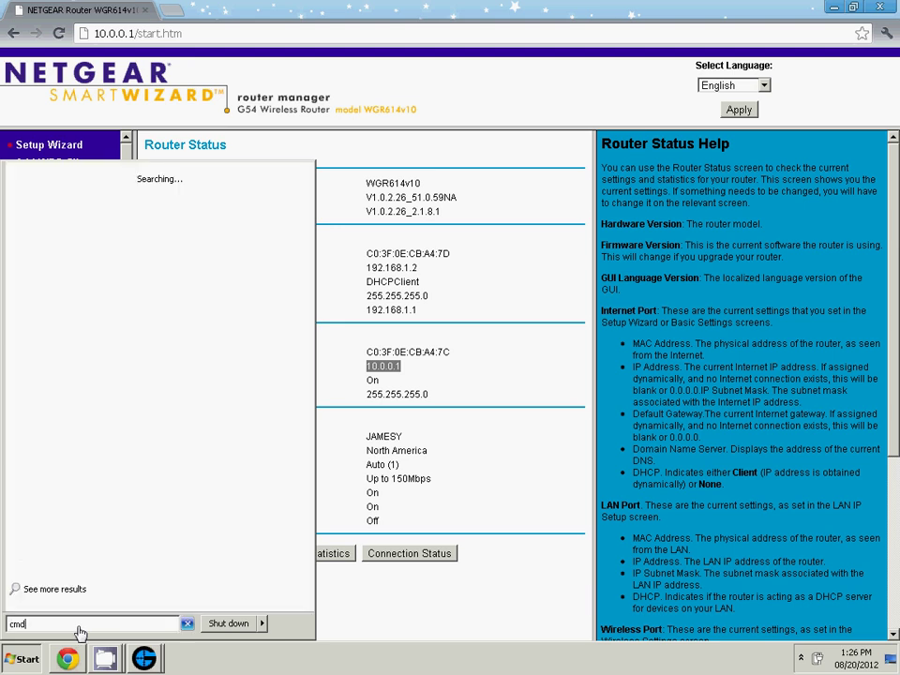
pyautogui.press('Return')
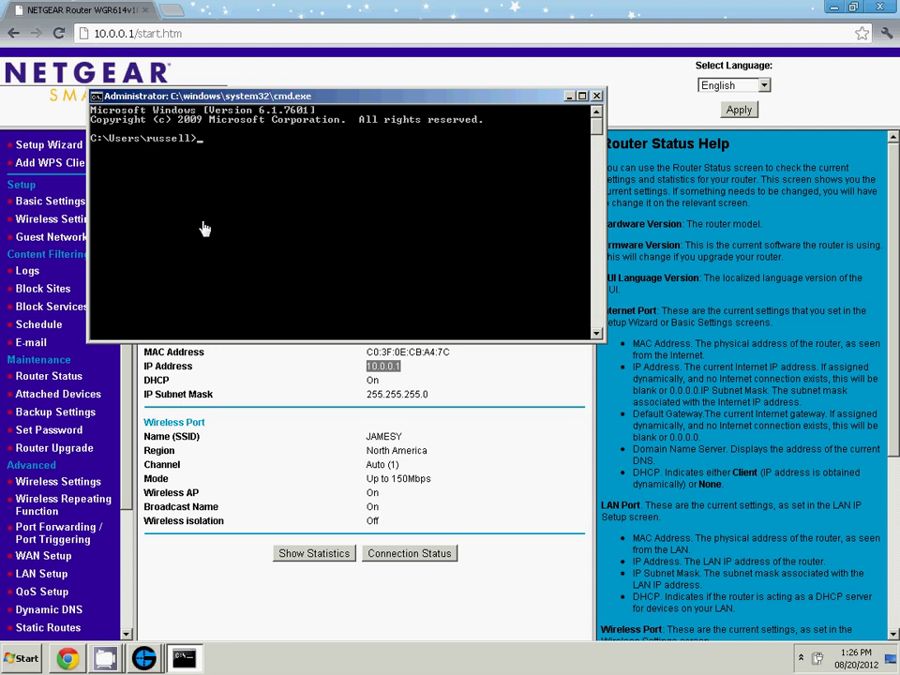
pyautogui.press('super')
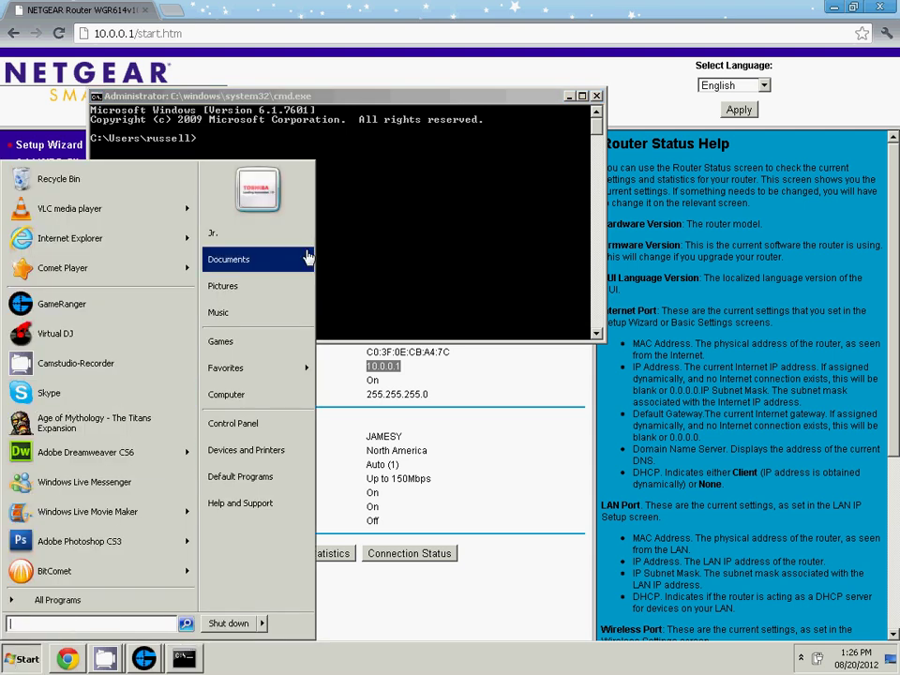
pyautogui.click(416, 193)
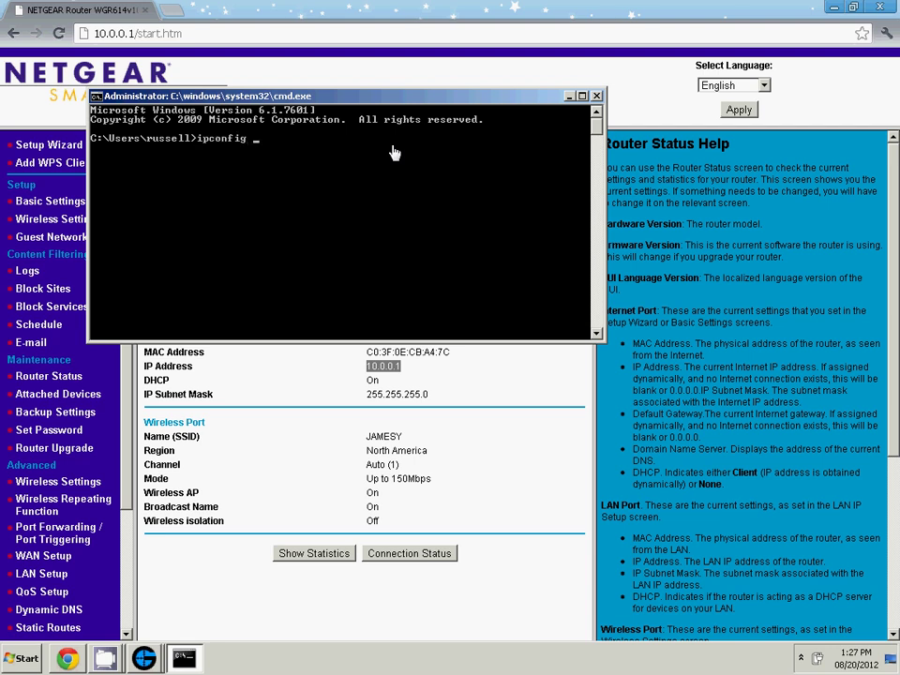
# - Run ipconfig /all and find the wireless adapter's IPv4 address 10.0.0.3
pyautogui.write('ipconfig /all')
pyautogui.press('Return')
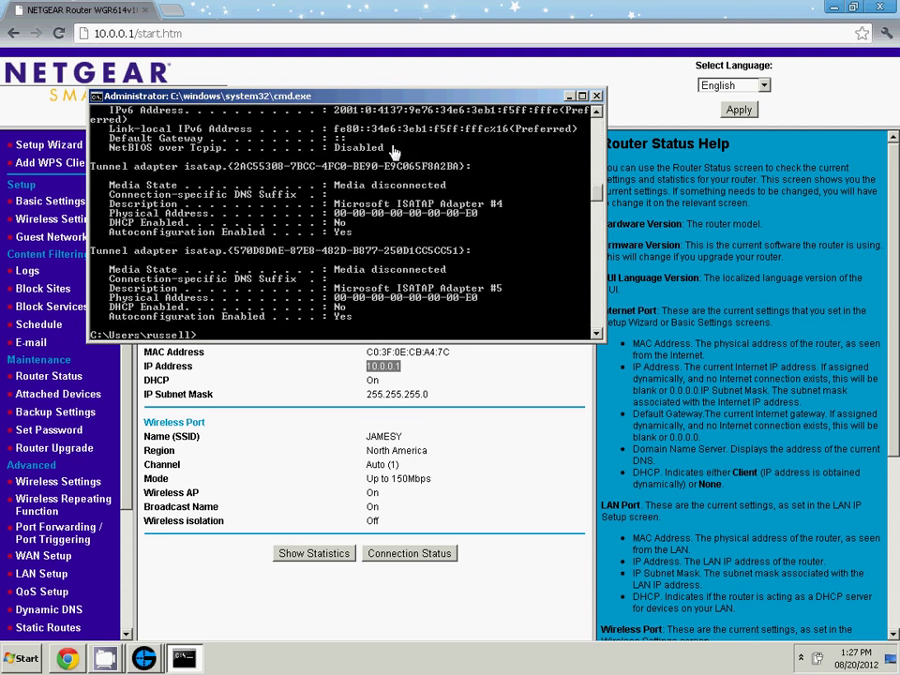
pyautogui.scroll(7, 392, 266)
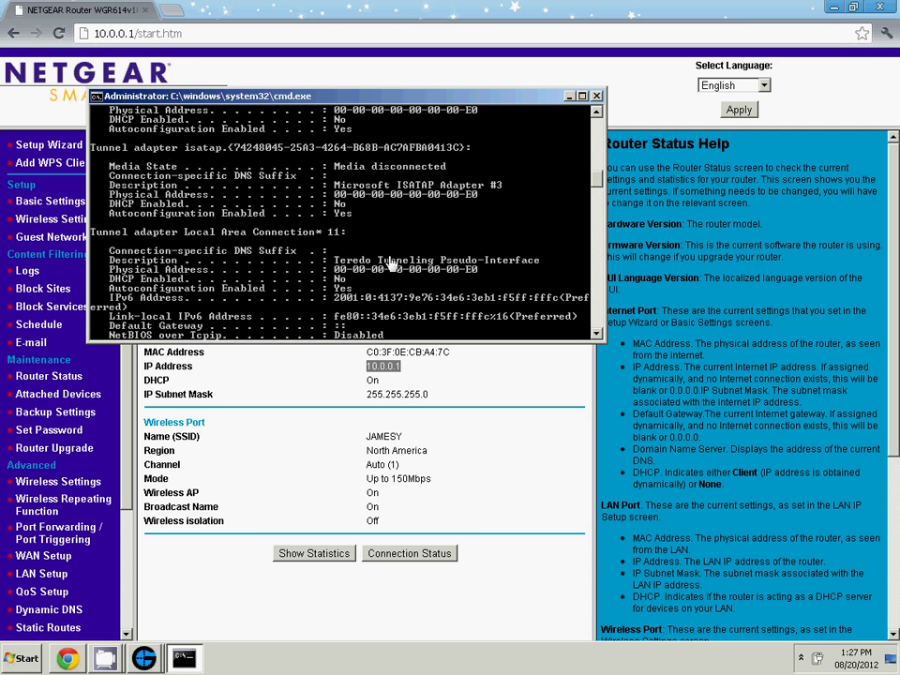
pyautogui.scroll(7, 387, 258)
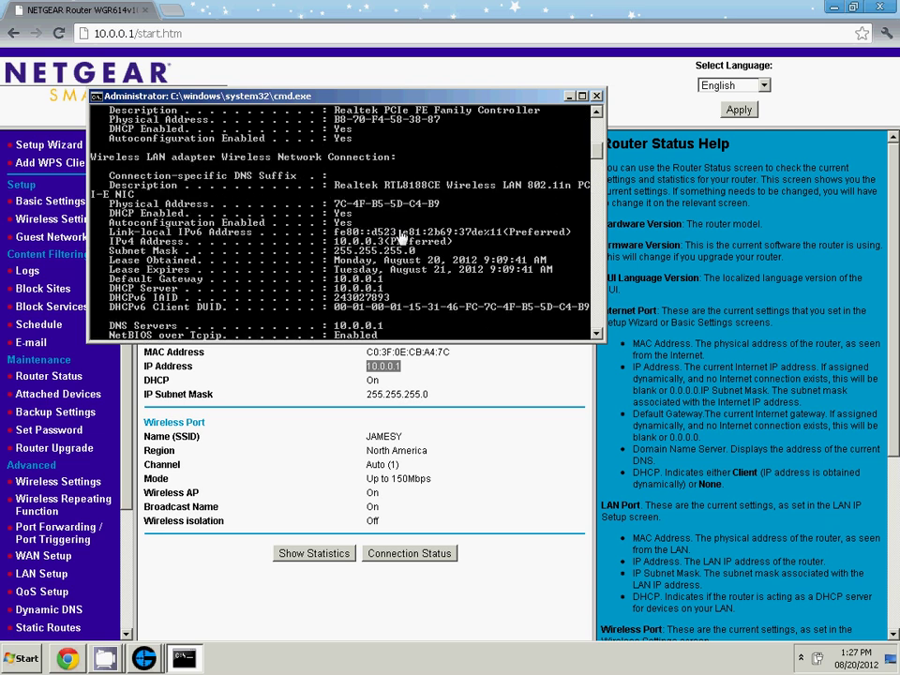
pyautogui.scroll(15, 412, 260)
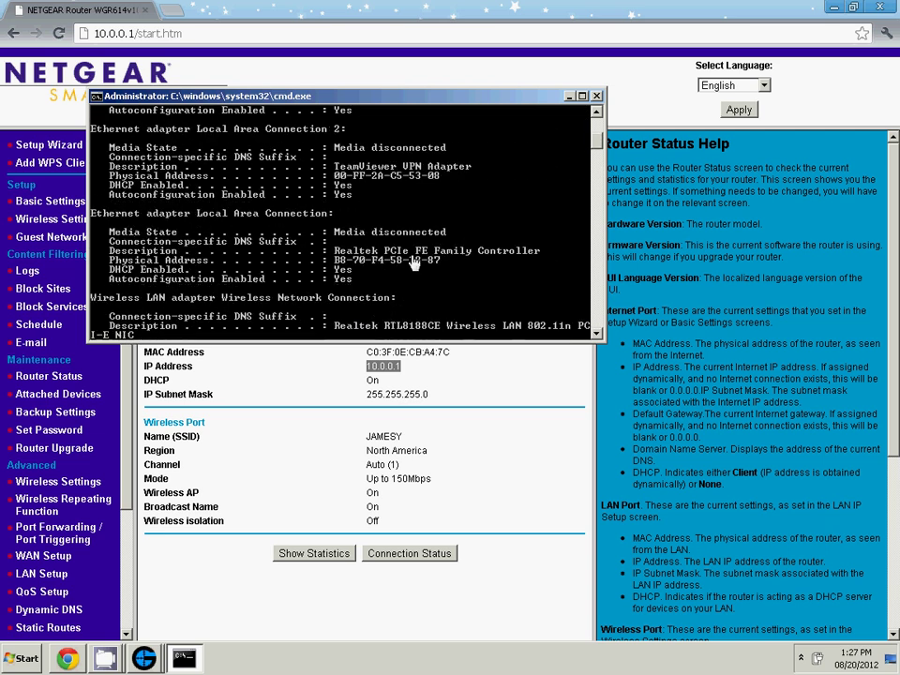
pyautogui.scroll(-10, 413, 260)
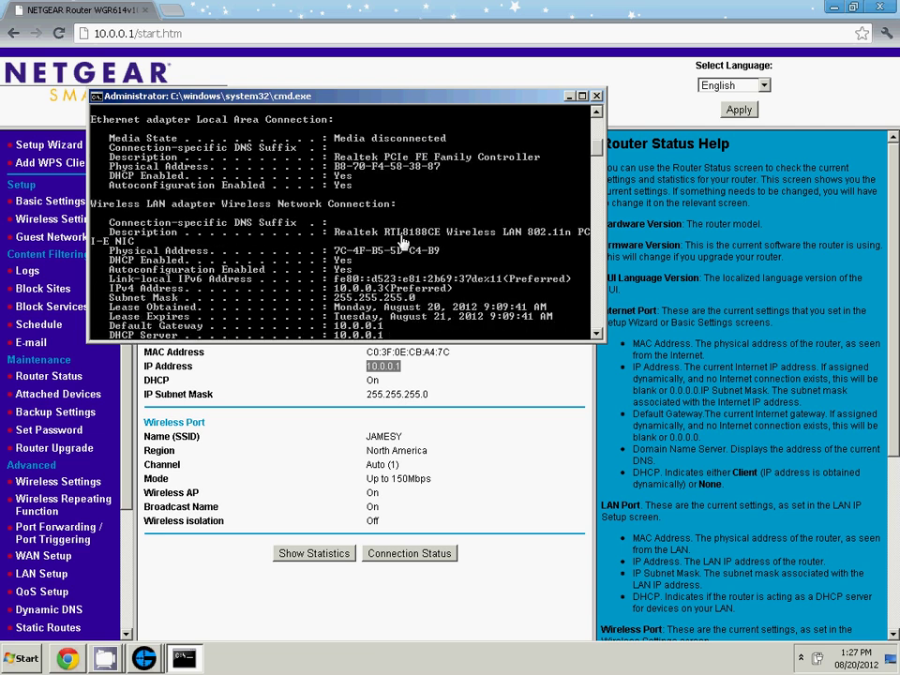
pyautogui.scroll(-2, 403, 242)
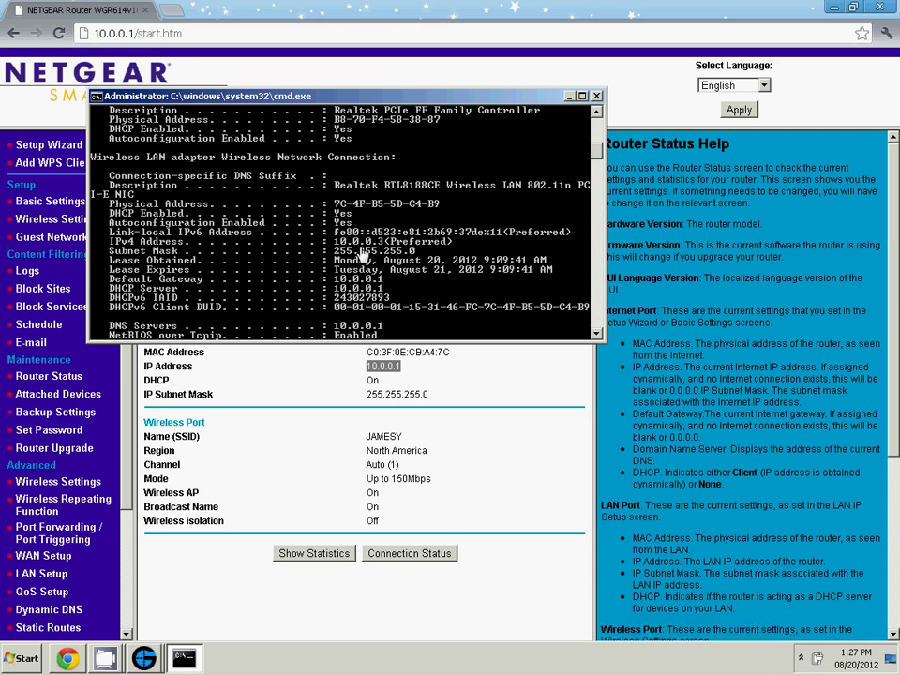
# - Delete the old Gameranger rule from the router's Port Forwarding list
pyautogui.click(236, 8)
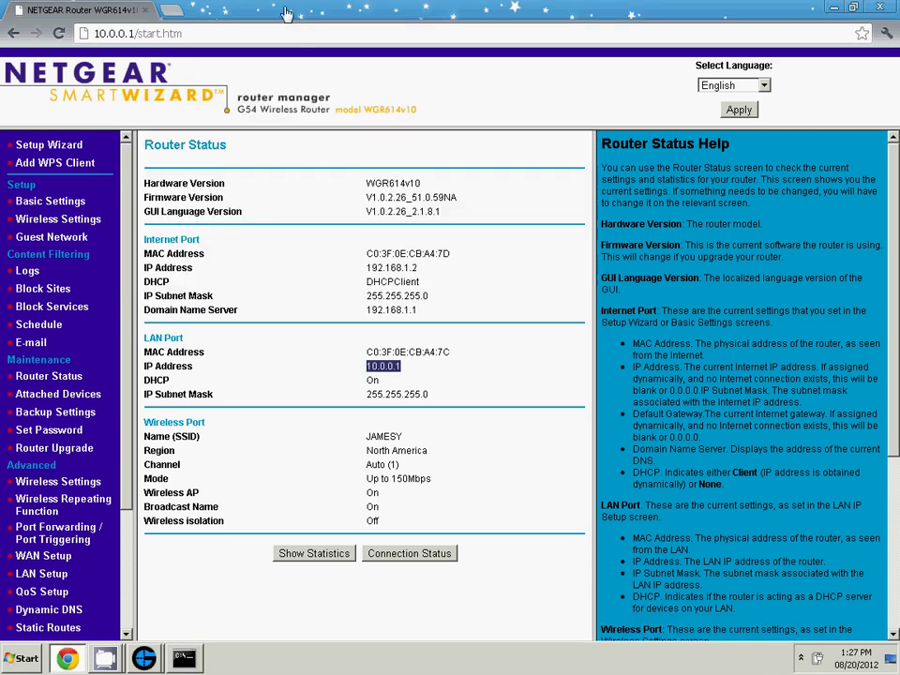
pyautogui.click(83, 530)
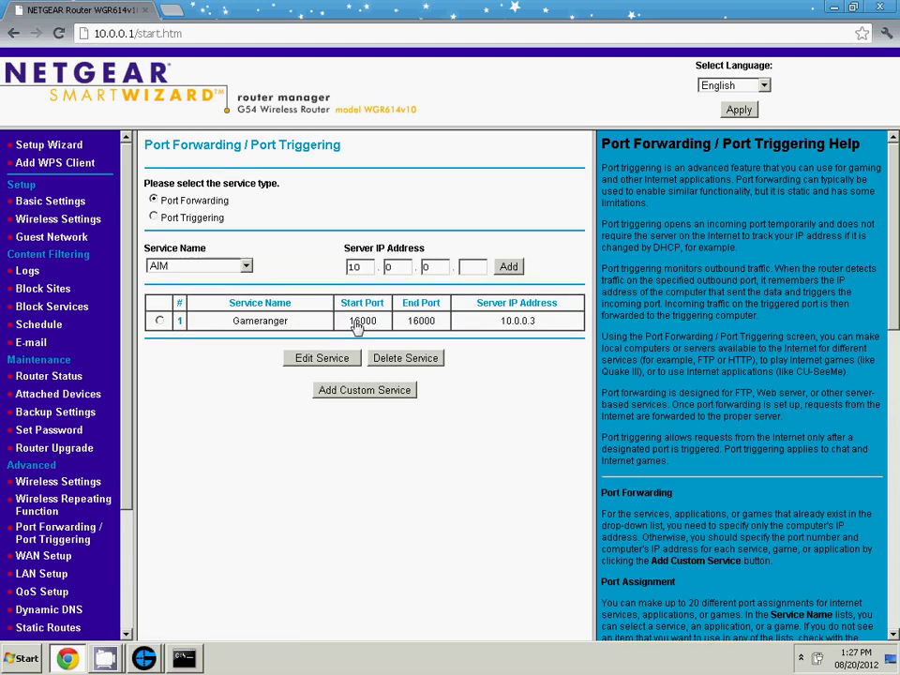
pyautogui.click(160, 321)
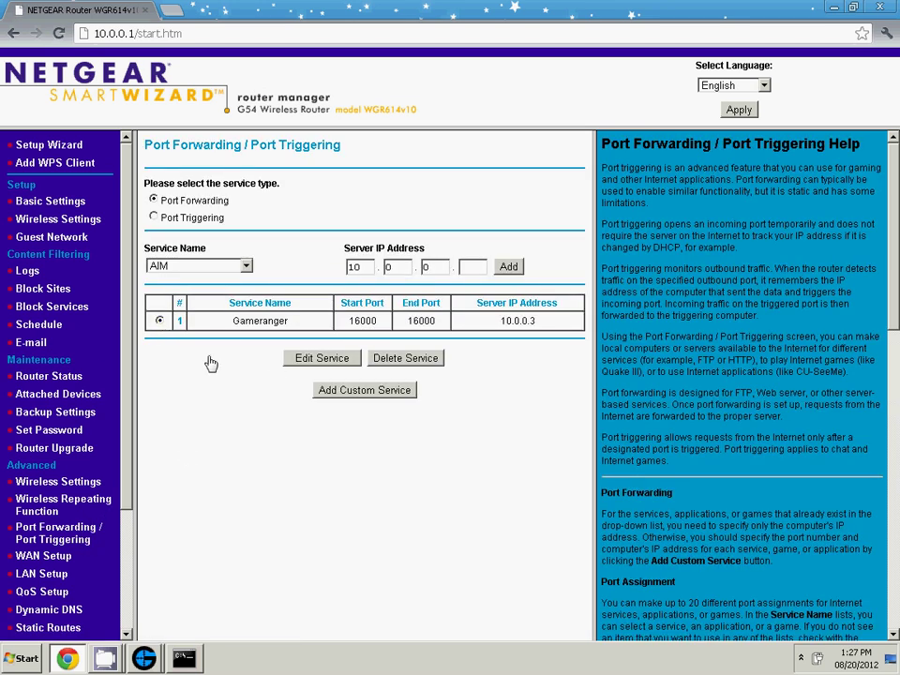
pyautogui.click(384, 362)
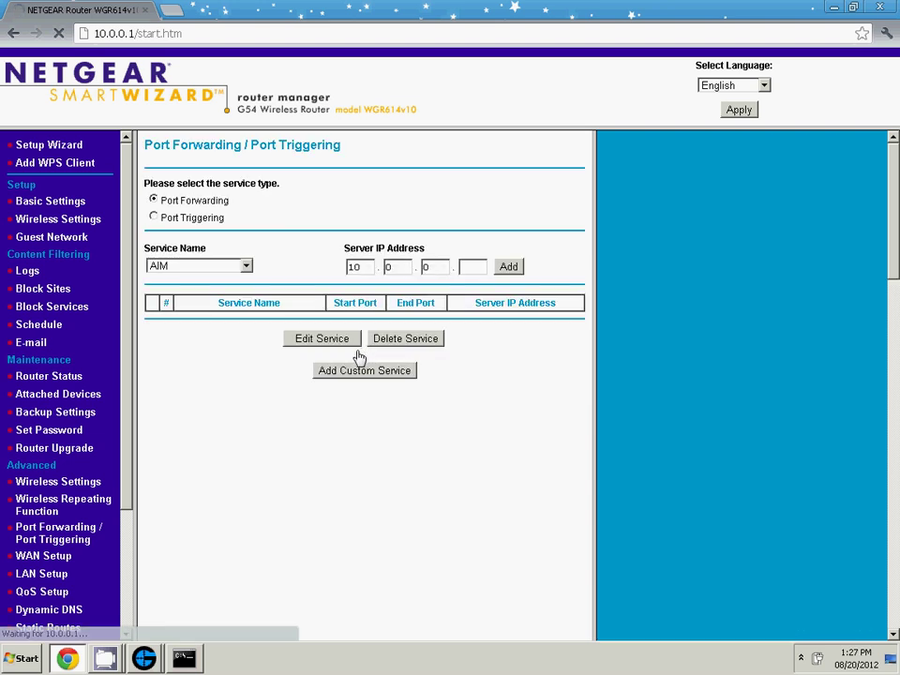
# - Add custom service Gameranger: UDP, ports 16000–16000, server IP 10.0.0.3, and apply
pyautogui.click(353, 379)
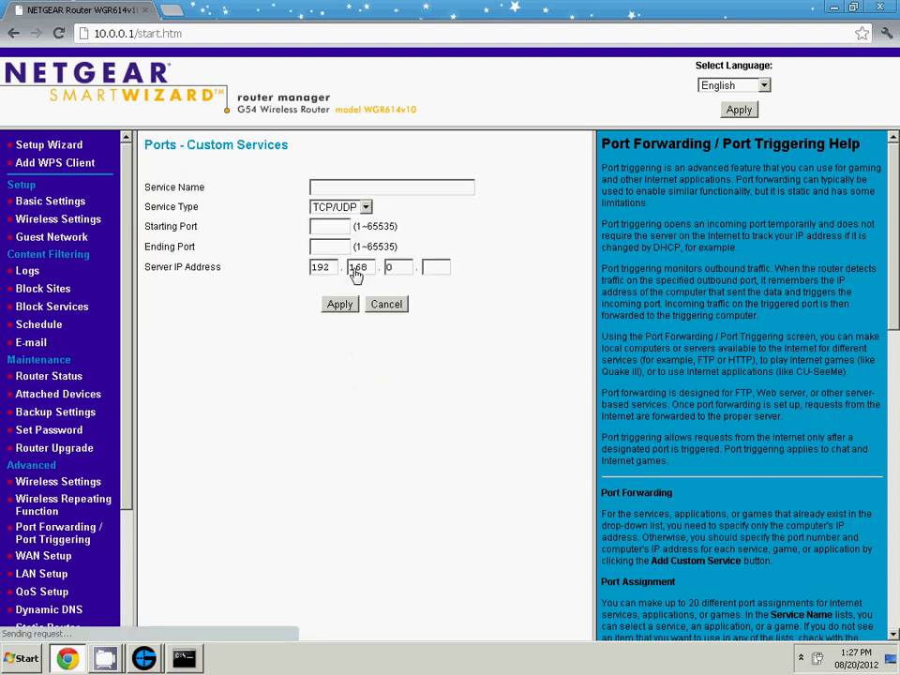
pyautogui.write('Gam')
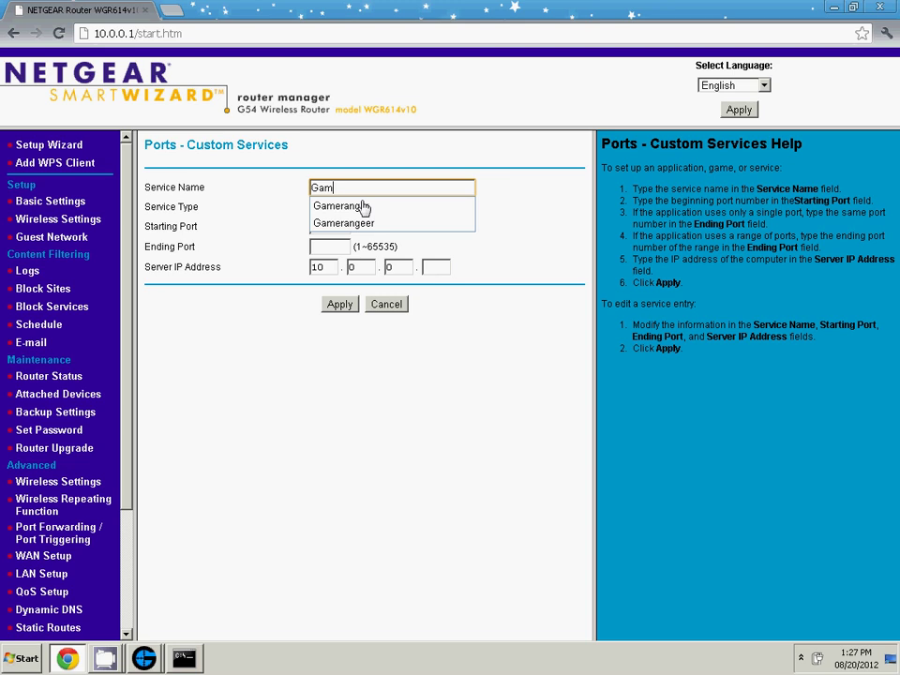
pyautogui.click(363, 206)
pyautogui.click(347, 207)
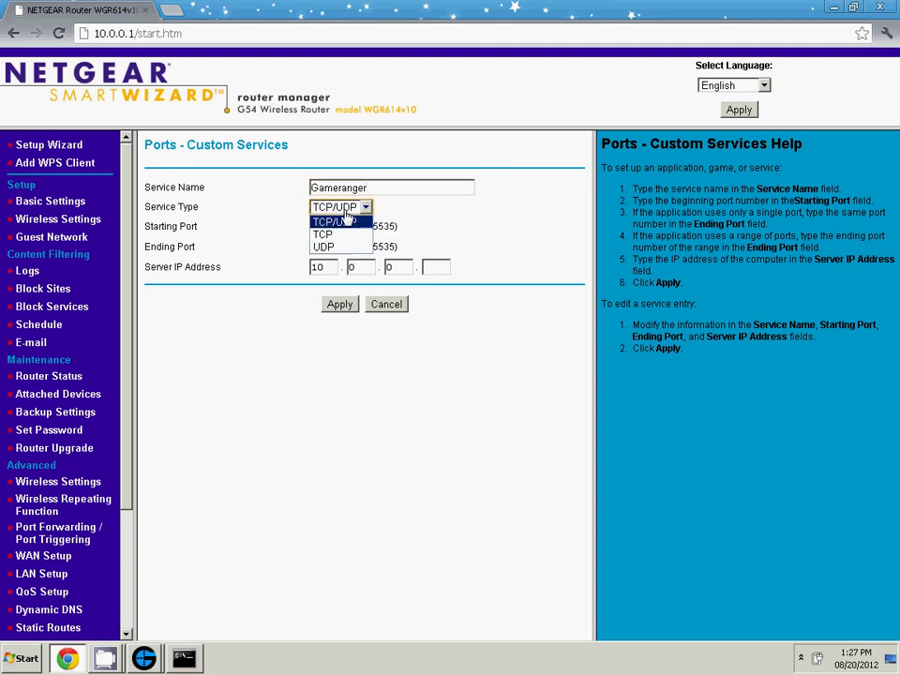
pyautogui.click(345, 246)
pyautogui.click(340, 229)
pyautogui.write('1')
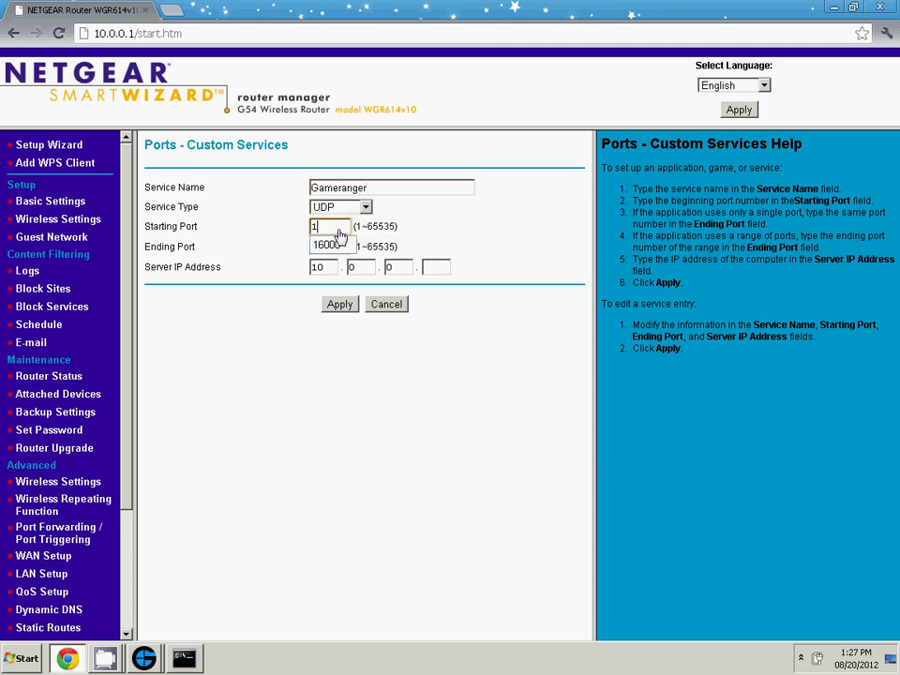
pyautogui.write('6000')
pyautogui.press('Tab')
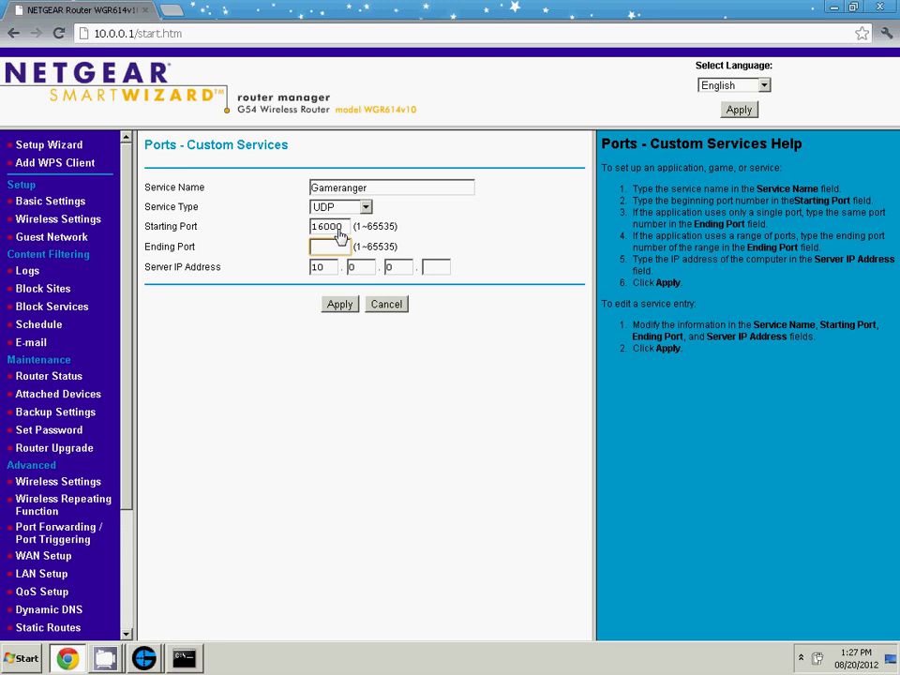
pyautogui.write('16000')
pyautogui.click(433, 268)
pyautogui.write('3')
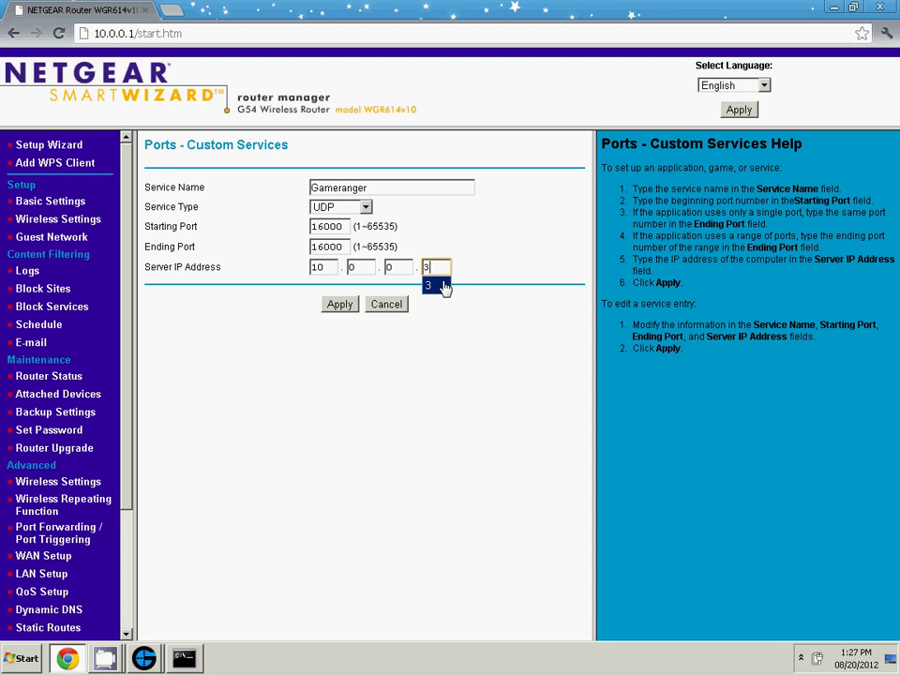
pyautogui.click(443, 287)
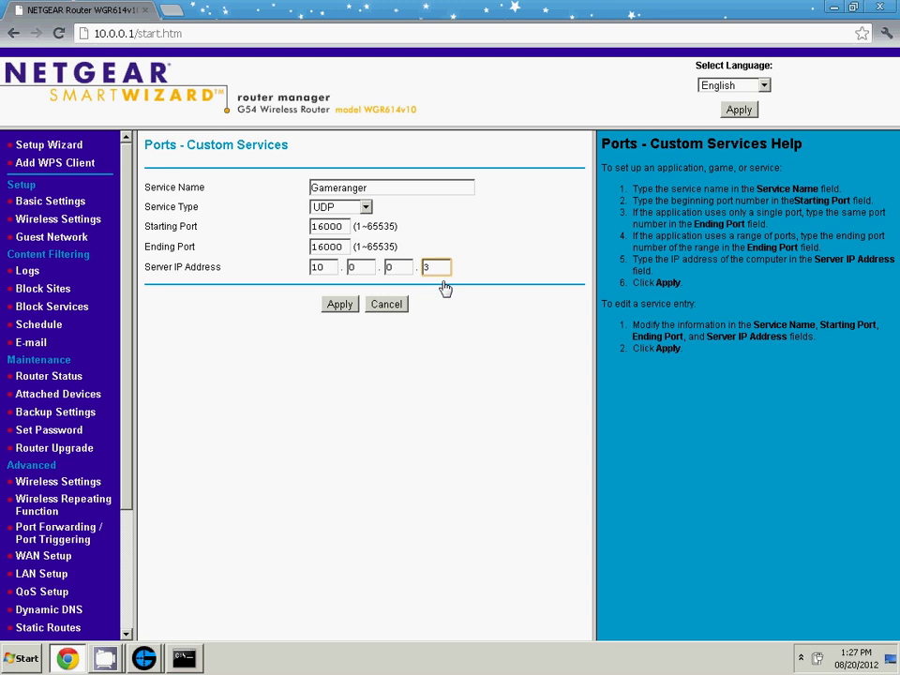
pyautogui.click(340, 305)
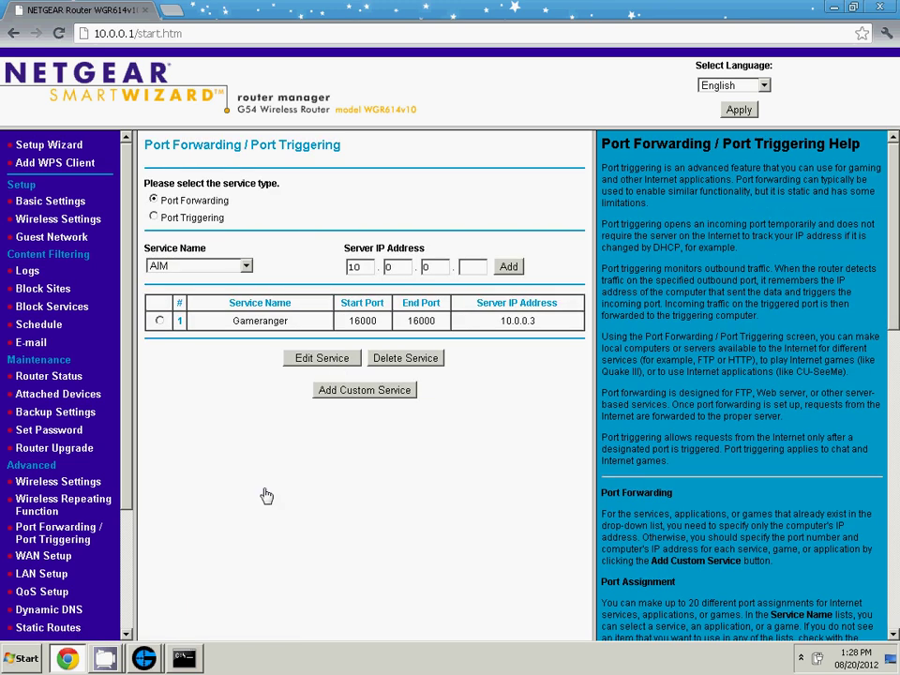
# - Host an Age of Mythology: The Titans Expansion room described as Saucemen, keeping default settings
pyautogui.moveTo(146, 659)
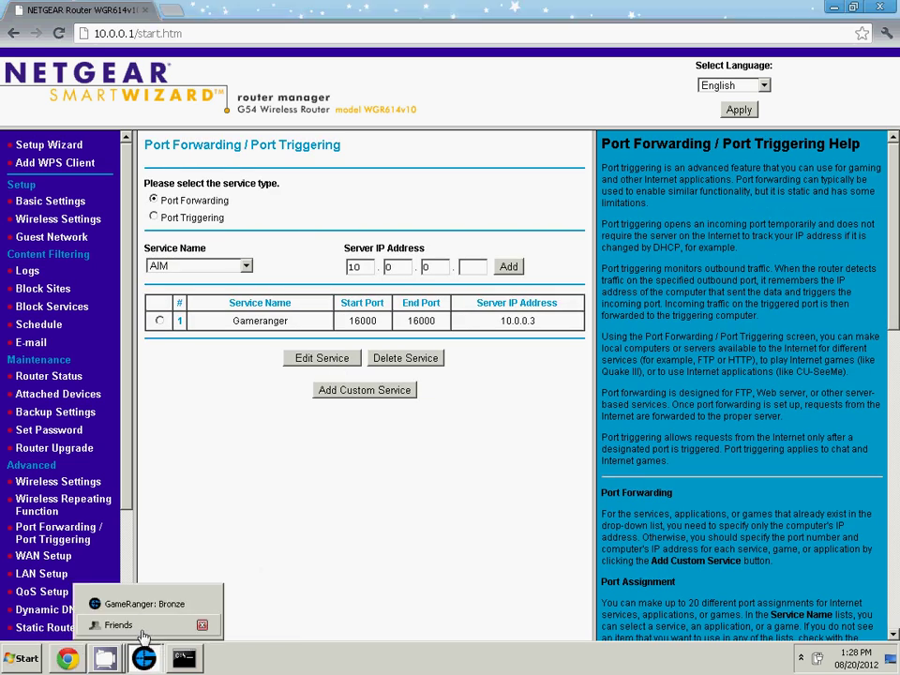
pyautogui.click(144, 608)
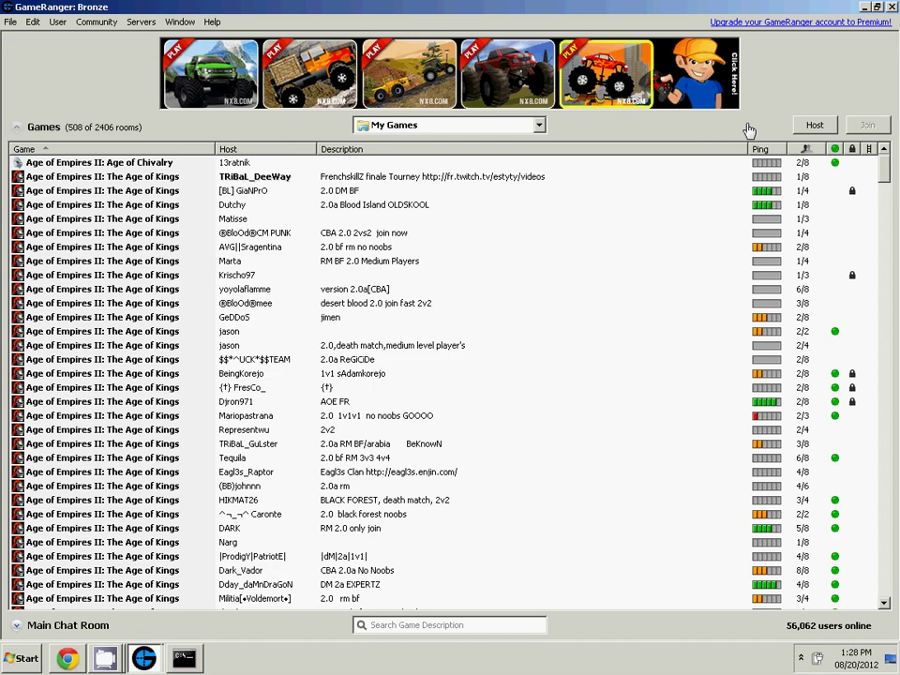
pyautogui.click(813, 125)
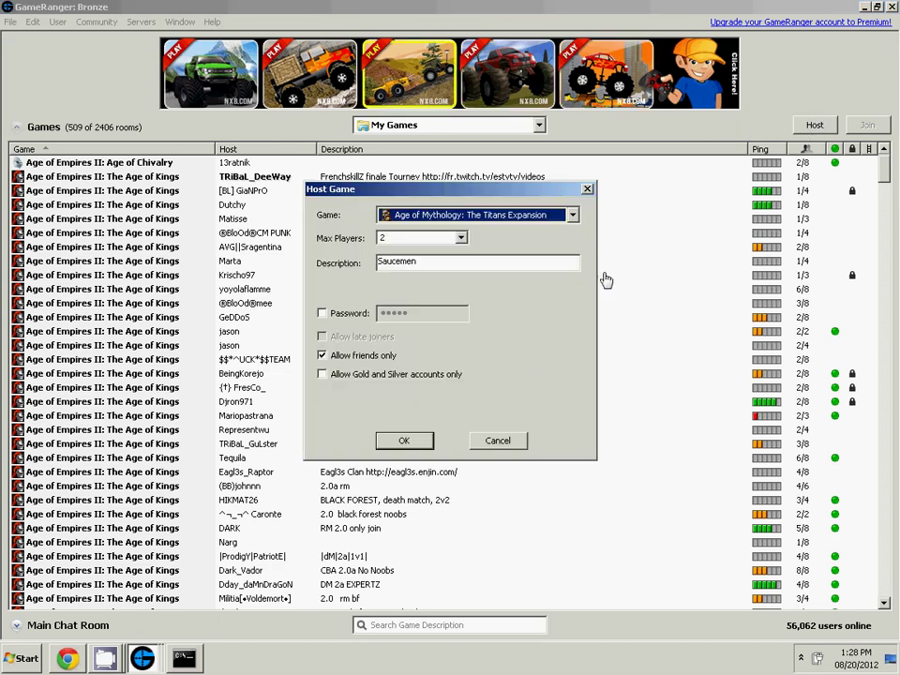
pyautogui.click(405, 440)
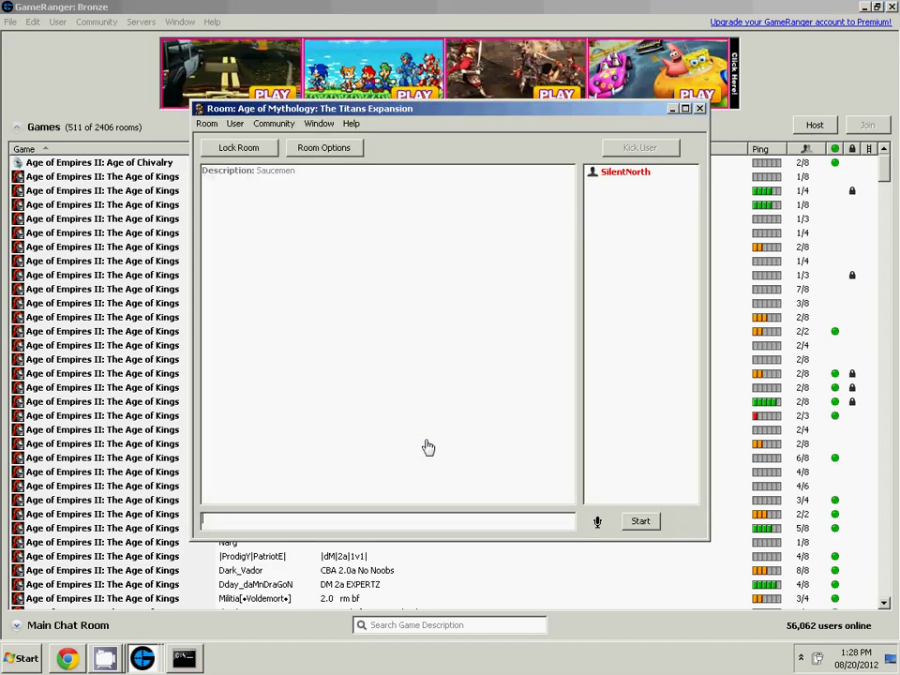